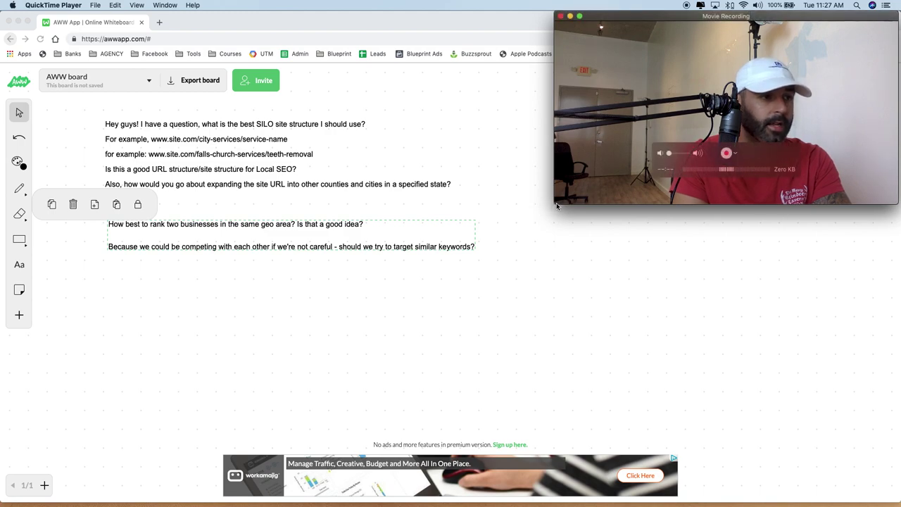
Step: Shrink the movie recording window slightly, bring the whiteboard browser window forward and deselect the text block
drag(556, 204, 567, 197)
click(457, 16)
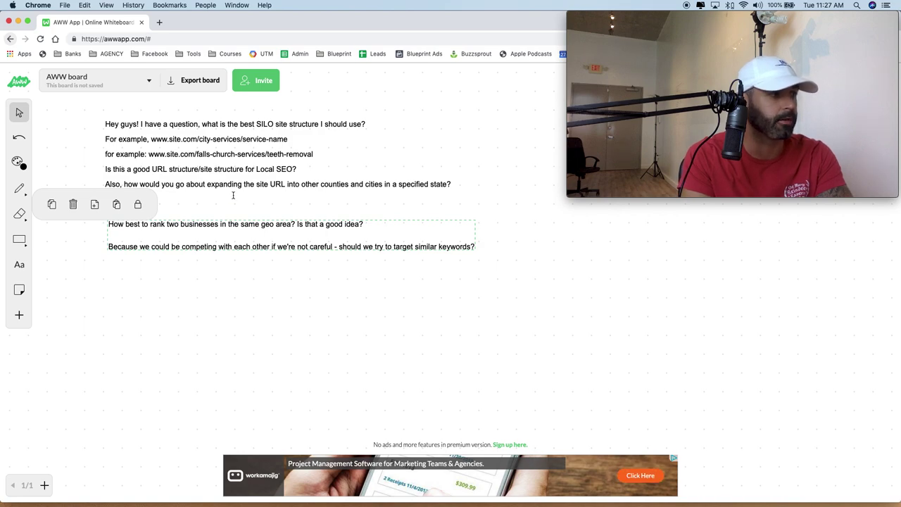
scroll(317, 243, down, 3)
scroll(317, 243, up, 5)
click(275, 198)
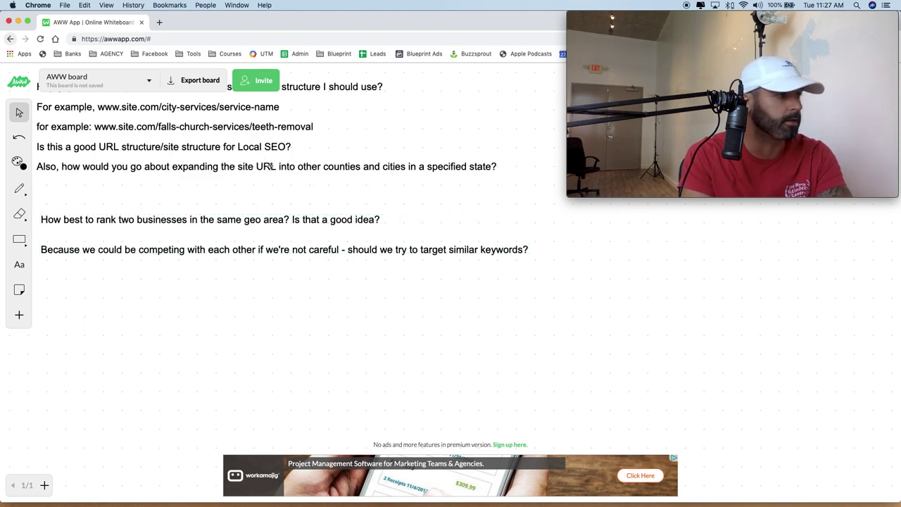
scroll(271, 198, up, 2)
scroll(271, 199, left, 3)
scroll(267, 199, right, 2)
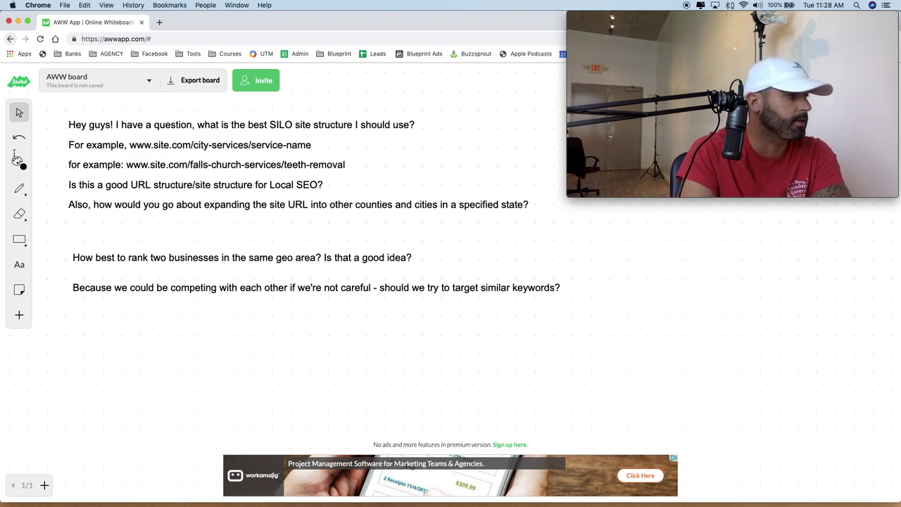
click(19, 189)
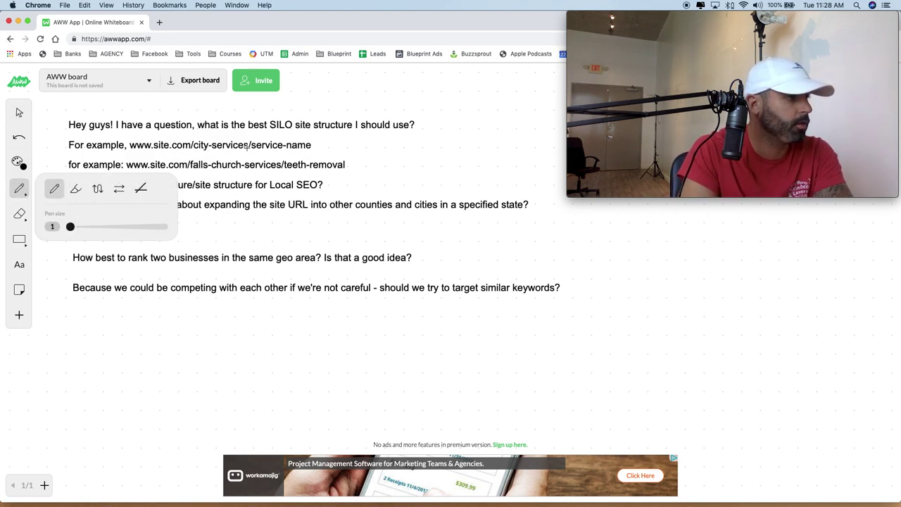
mouse_move(193, 144)
mouse_down()
mouse_move(248, 144)
mouse_move(237, 166)
mouse_move(192, 164)
mouse_up()
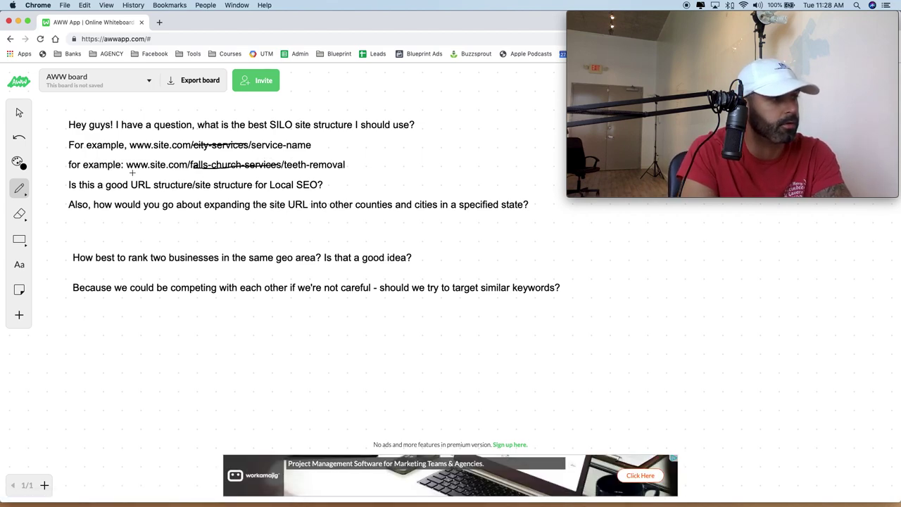
drag(128, 169, 186, 169)
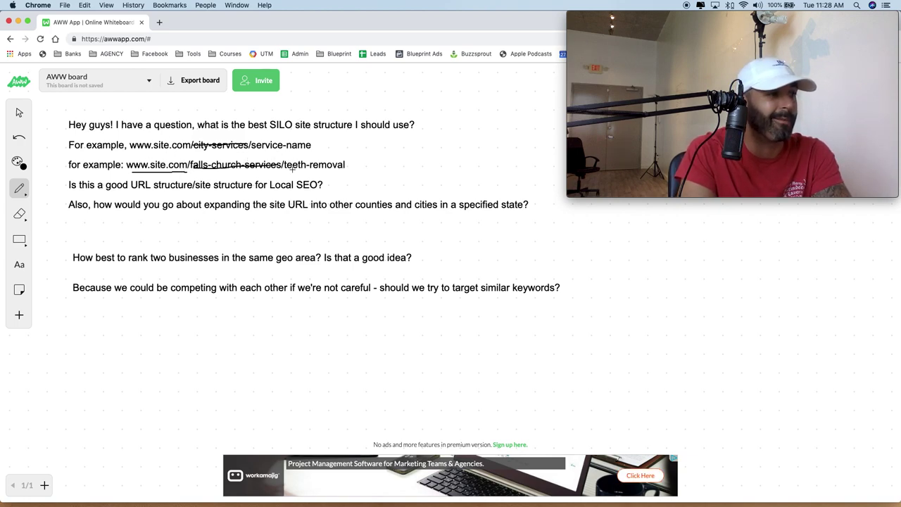
drag(288, 172, 351, 171)
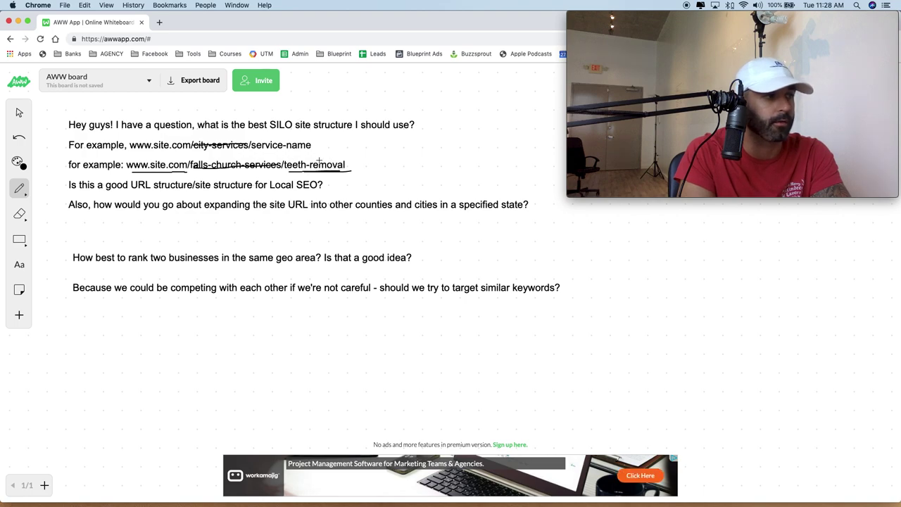
Step: Undo all the black pen marks on the two example URLs
click(19, 137)
click(19, 137)
click(19, 138)
click(19, 138)
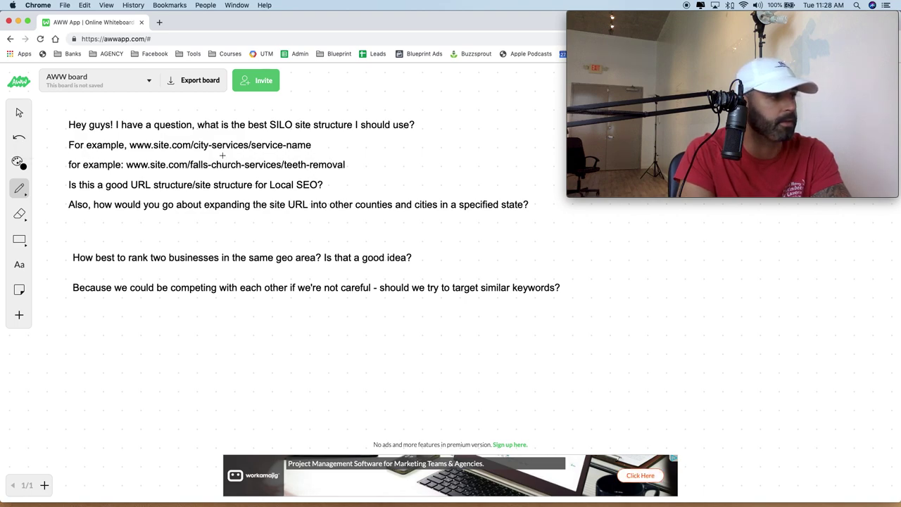
Step: Set the pen colour to red and try an underline beneath the question about expanding the site URL, undoing it after
click(19, 161)
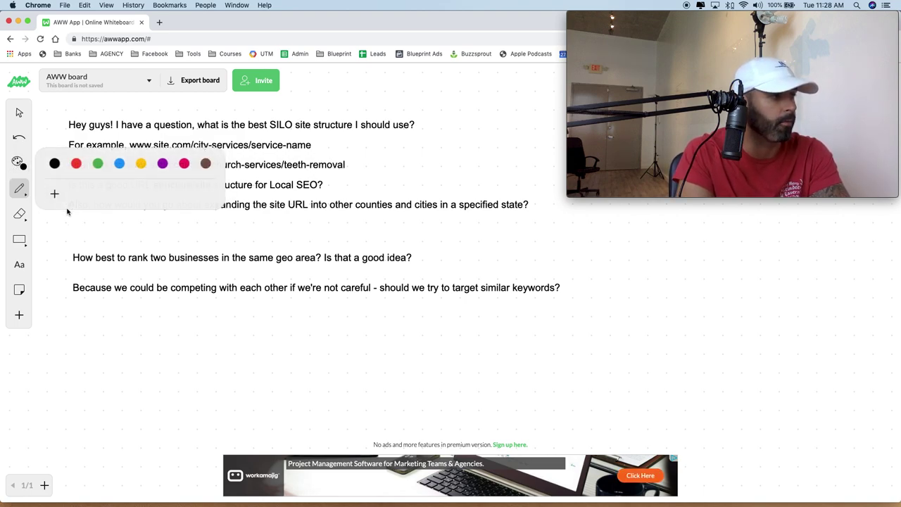
click(76, 162)
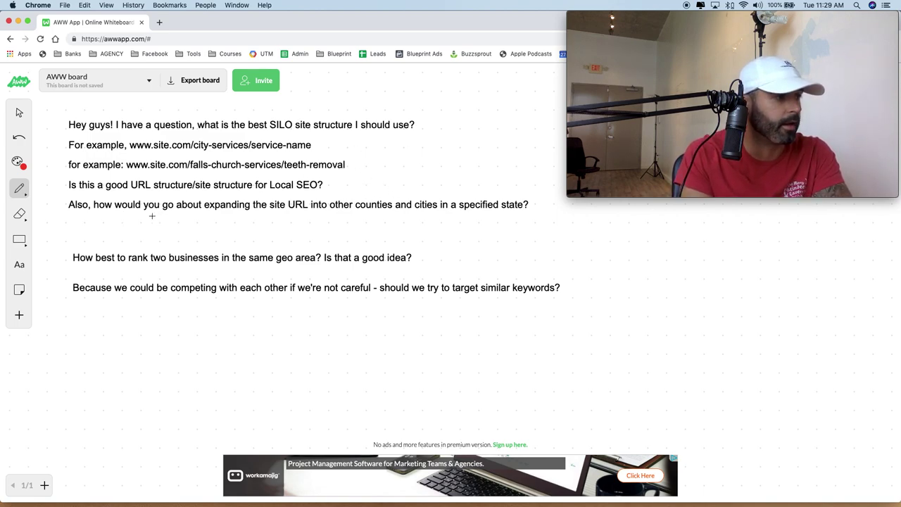
drag(136, 216, 514, 214)
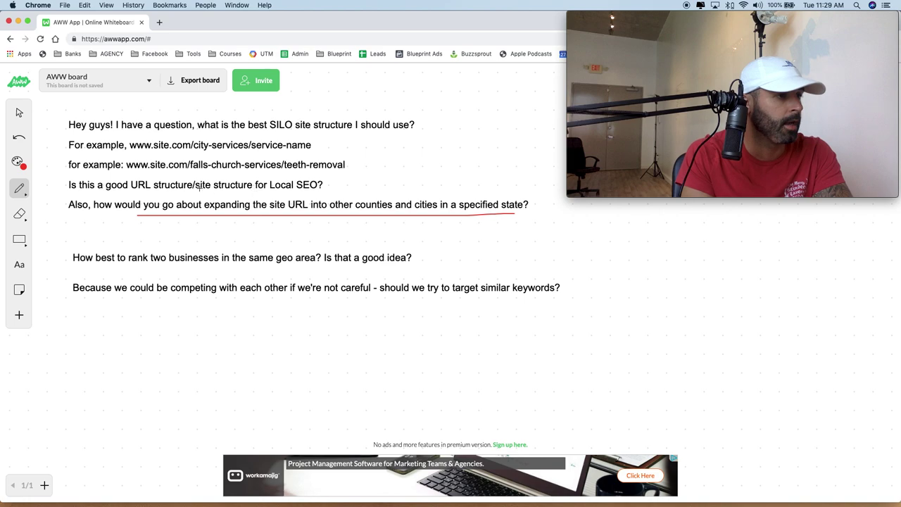
click(19, 138)
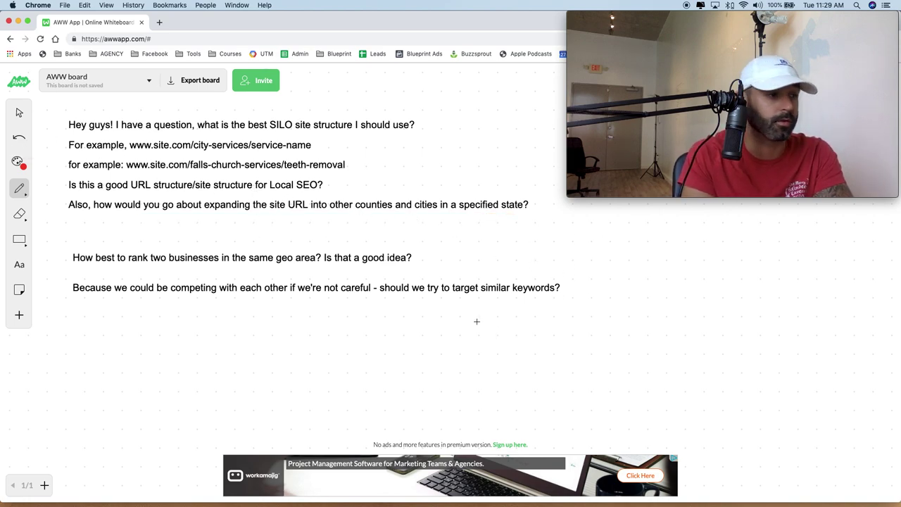
Step: Handwrite "site.com /locations" in red below the questions, ending with a tall vertical stroke
mouse_move(212, 327)
mouse_down()
mouse_move(216, 335)
mouse_move(321, 341)
mouse_move(339, 358)
mouse_up()
mouse_move(355, 328)
mouse_down()
mouse_move(356, 345)
mouse_move(398, 328)
mouse_move(404, 346)
mouse_move(434, 346)
mouse_up()
drag(450, 307, 452, 367)
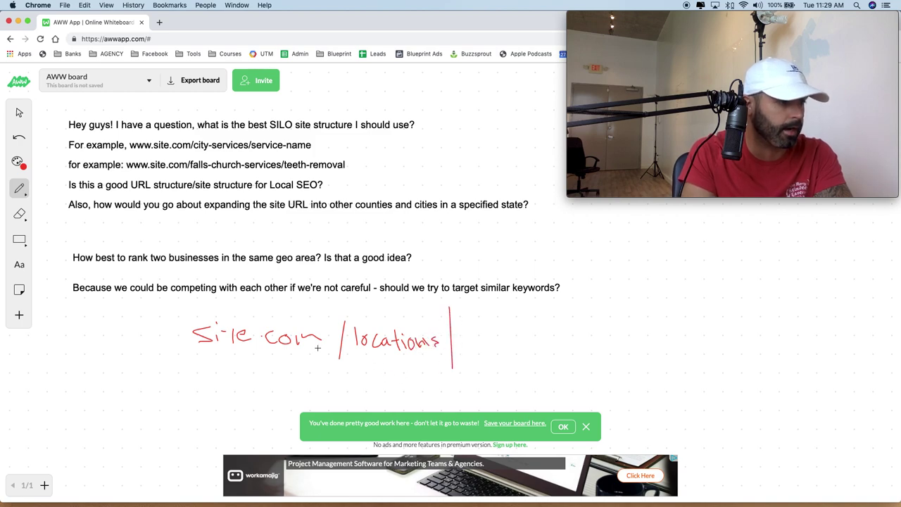
Step: Handwrite the location abbreviations MIA, FLL and NYC in a column beneath "locations", dismissing the save reminder
mouse_move(349, 370)
mouse_down()
mouse_move(383, 377)
mouse_move(364, 406)
mouse_up()
mouse_move(364, 385)
mouse_down()
mouse_move(376, 383)
mouse_move(375, 394)
mouse_up()
mouse_move(381, 382)
mouse_down()
mouse_move(388, 400)
mouse_move(398, 399)
mouse_up()
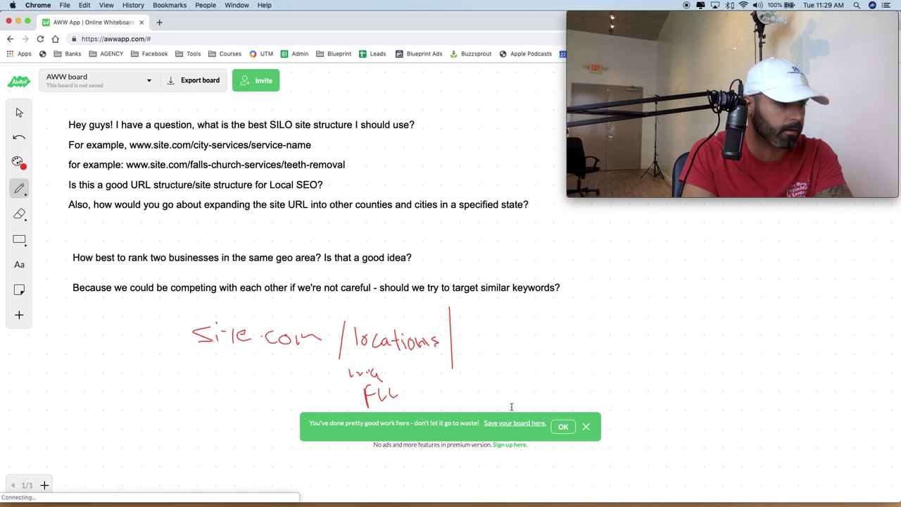
click(587, 428)
drag(361, 427, 384, 415)
mouse_move(393, 415)
mouse_down()
mouse_move(401, 431)
mouse_move(422, 432)
mouse_up()
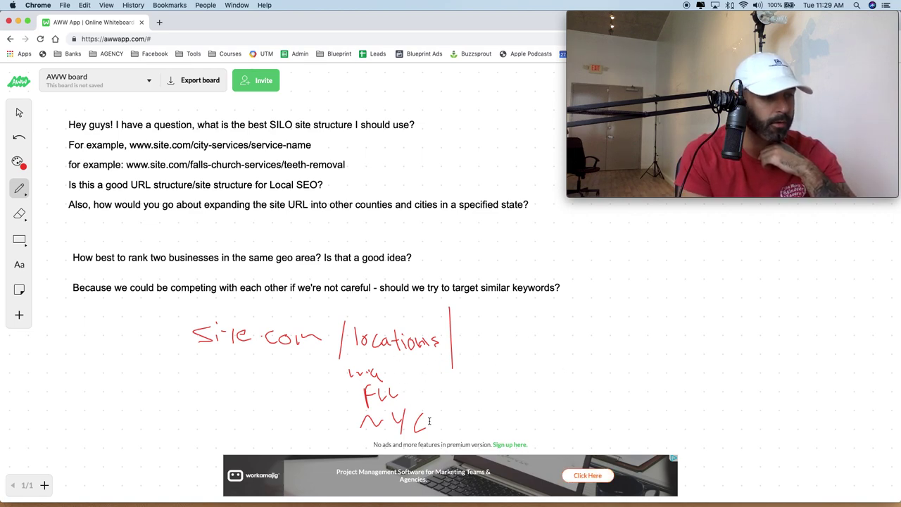
Step: Underline teeth-removal in the example URL and handwrite a slash and a 6 beside each of the three locations
drag(285, 169, 363, 168)
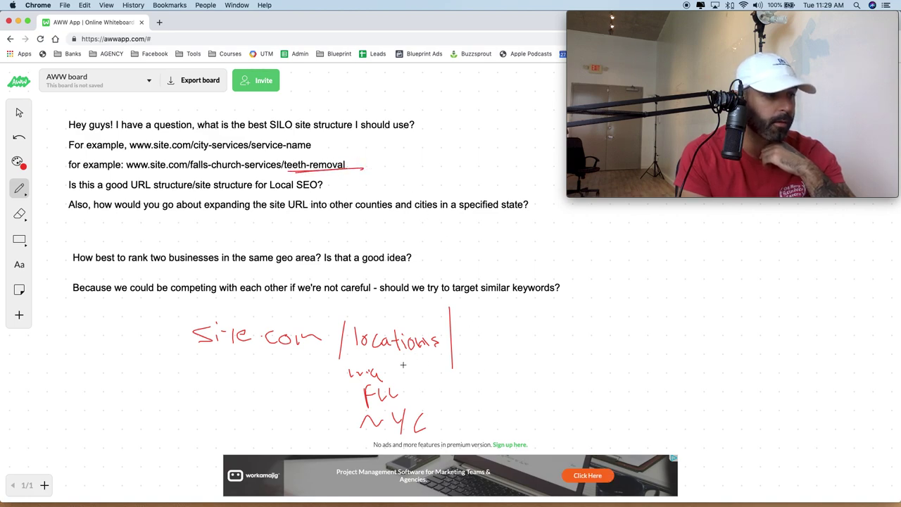
mouse_move(398, 362)
mouse_down()
mouse_move(399, 377)
mouse_move(413, 374)
mouse_move(419, 401)
mouse_up()
drag(415, 380, 425, 379)
drag(433, 379, 431, 393)
mouse_move(440, 398)
mouse_down()
mouse_move(440, 431)
mouse_move(454, 422)
mouse_up()
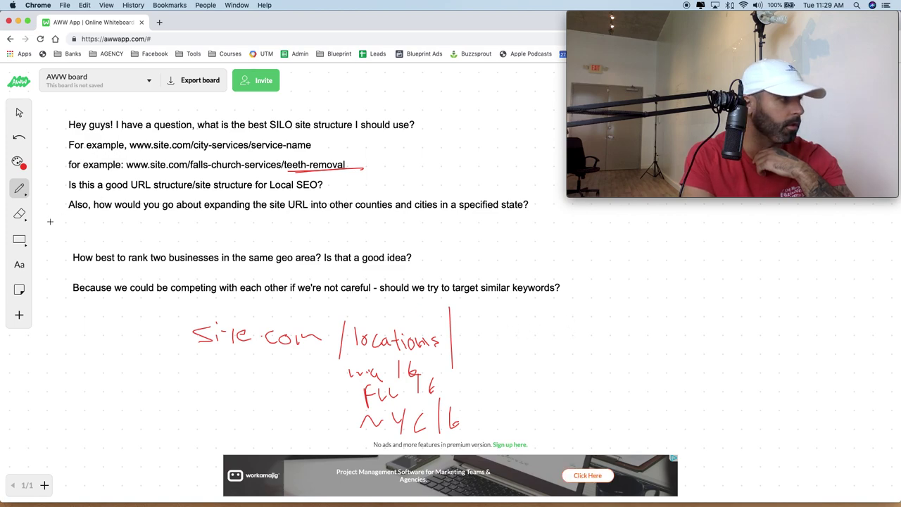
Step: Add a text box reading "site.com." in the empty area beside the handwritten notes and enlarge its font
mouse_move(556, 303)
mouse_down()
mouse_move(735, 335)
mouse_move(774, 357)
mouse_up()
key(super+z)
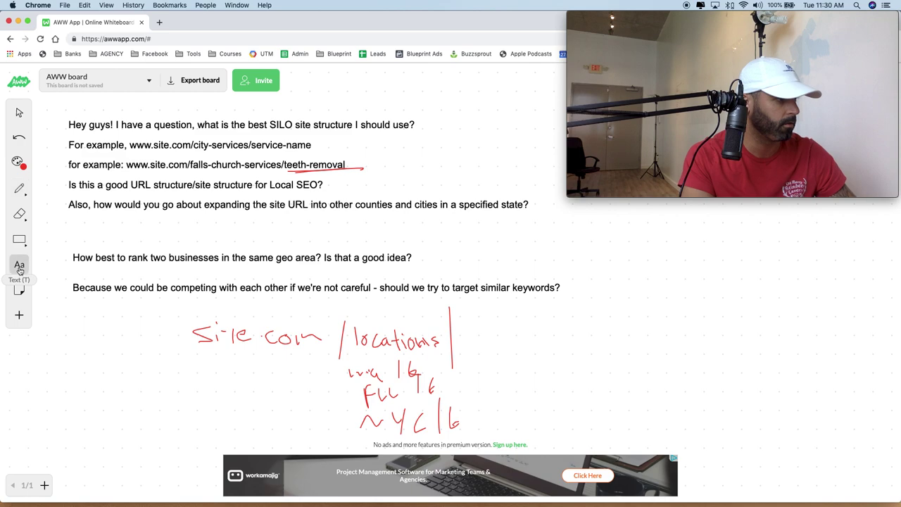
click(19, 264)
click(585, 327)
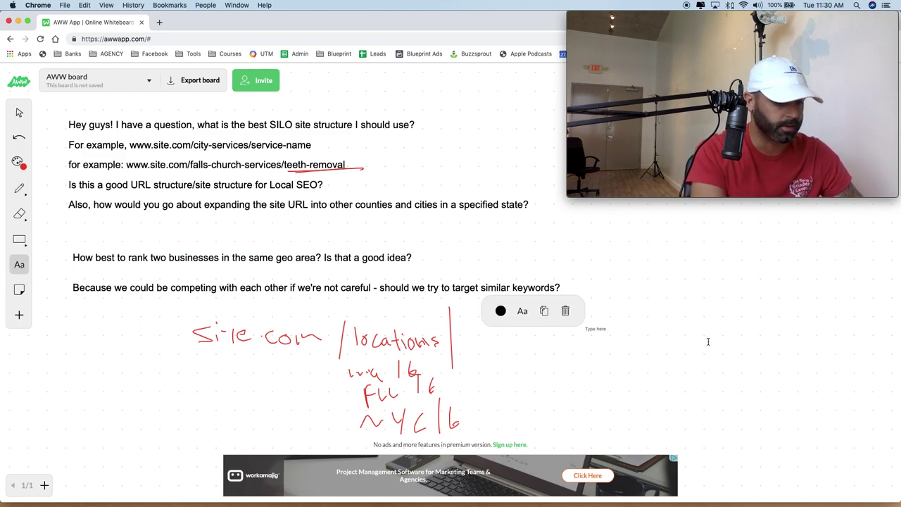
text(site.com.)
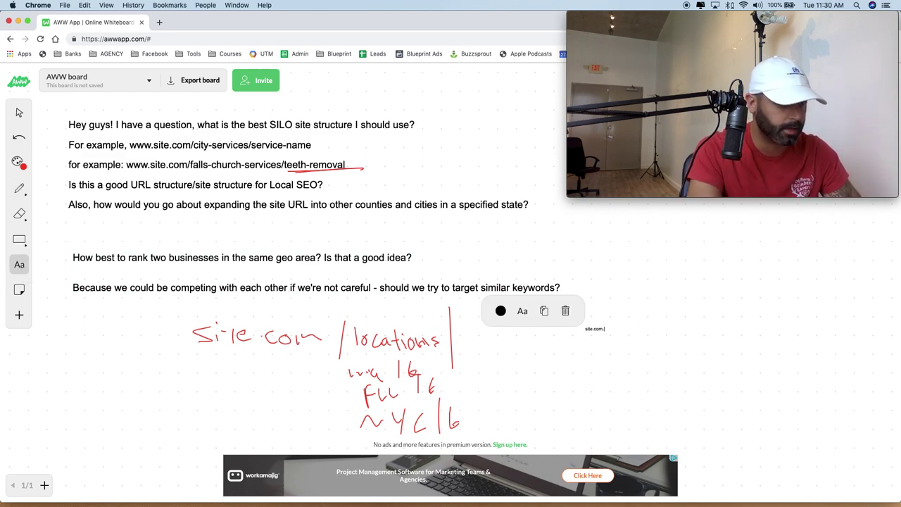
click(524, 311)
drag(493, 316, 523, 317)
Step: Complete the new text so it reads "site.com/miami/teeth-cleaning/"
double_click(632, 333)
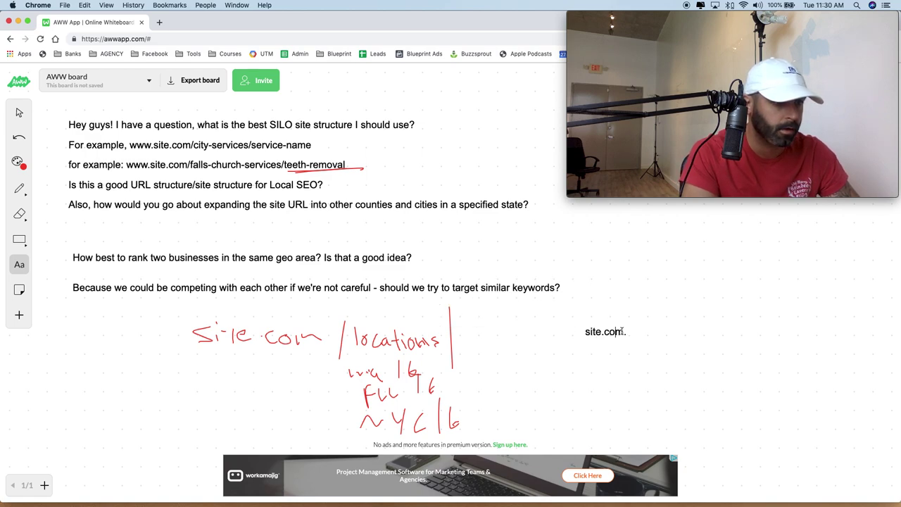
text(/miami/)
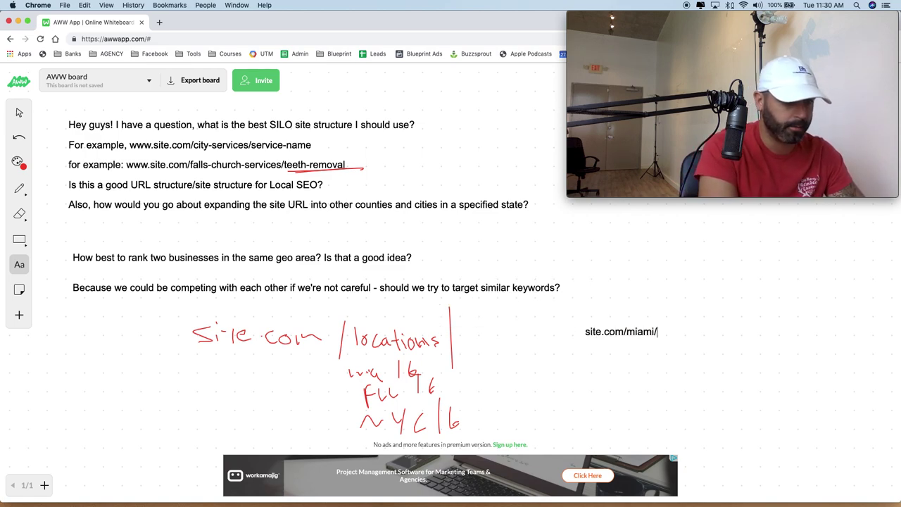
text(teeth-c)
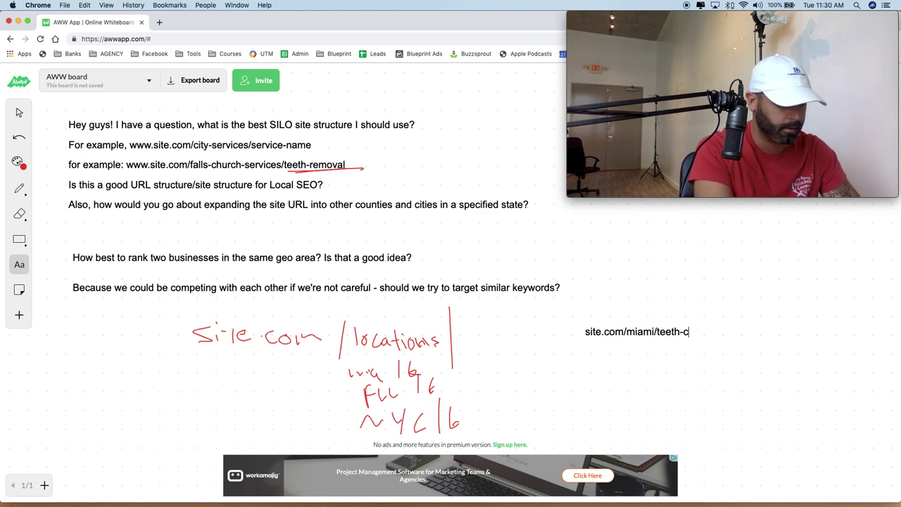
text(leaning.)
key(BackSpace)
text(/)
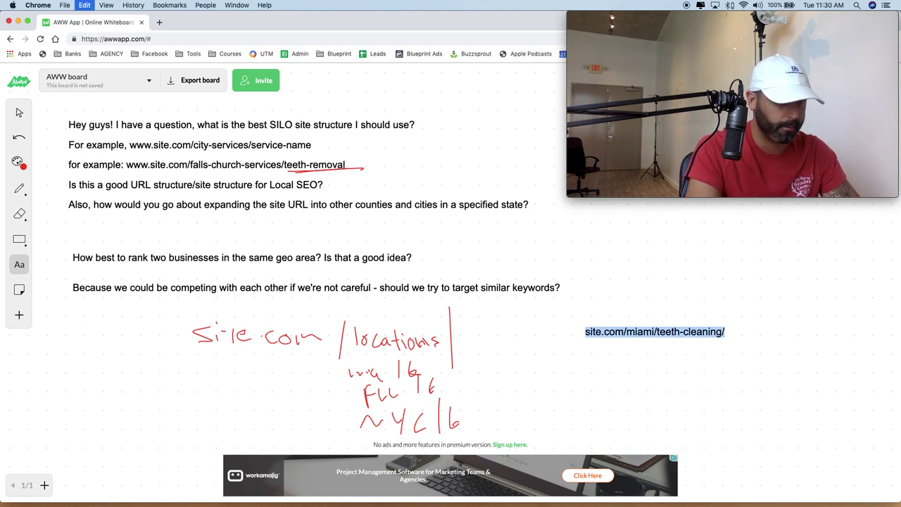
Step: Duplicate the URL onto a second line and change its service part so it reads "site.com/miami/cavity-removal/"
text(site.com/miami/teeth-cleaning/)
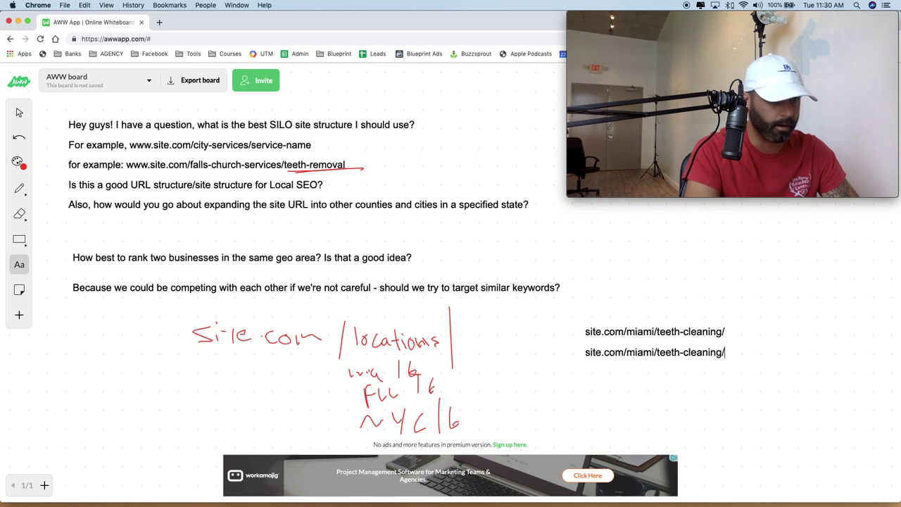
drag(656, 353, 722, 352)
text(cavity)
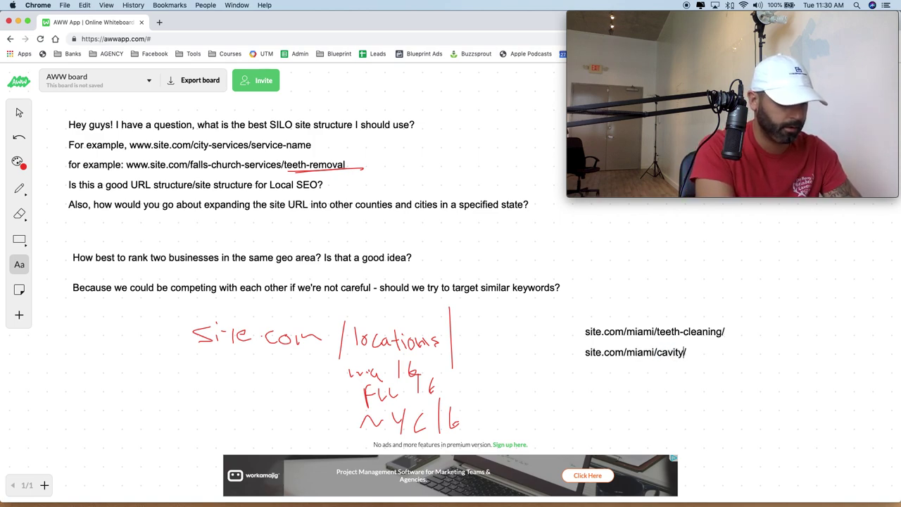
text(-te)
key(BackSpace)
key(BackSpace)
text(remocal)
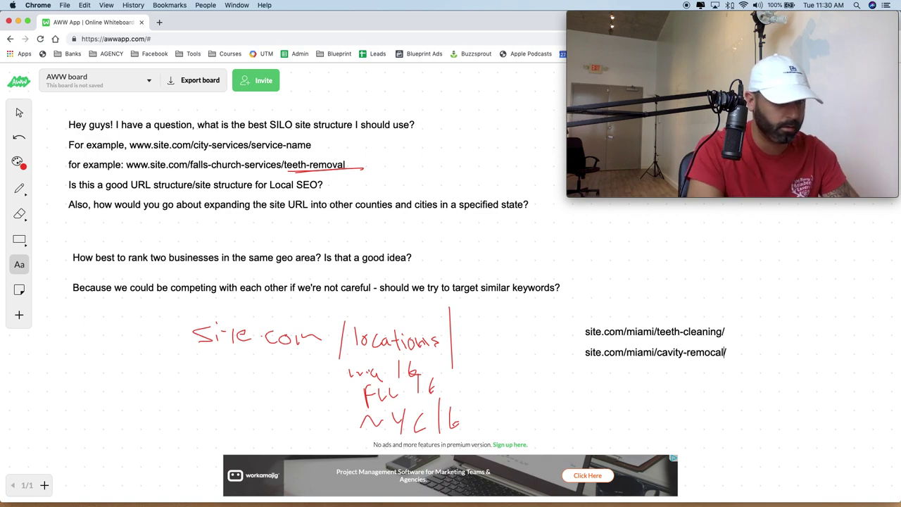
key(BackSpace)
key(BackSpace)
key(BackSpace)
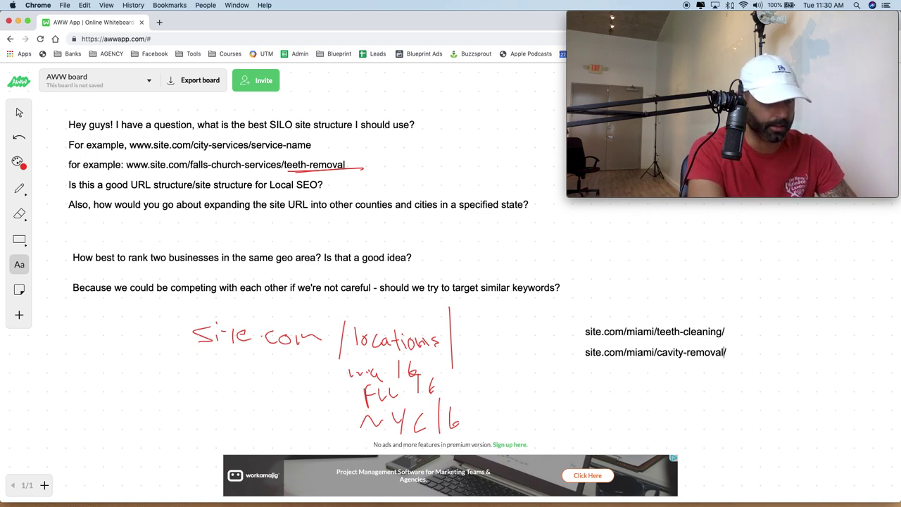
Step: Try to paste a copy of the Miami URL lines onto the board
click(603, 338)
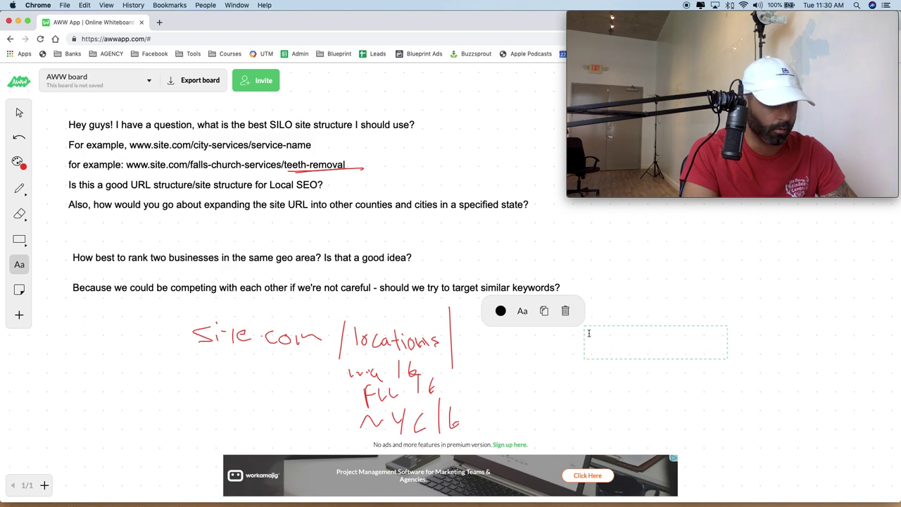
click(630, 333)
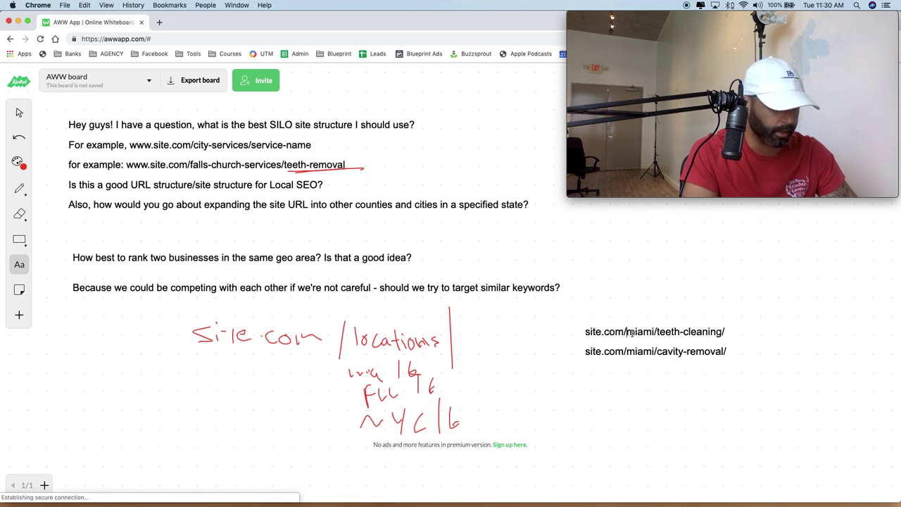
click(725, 323)
click(724, 331)
key(super+v)
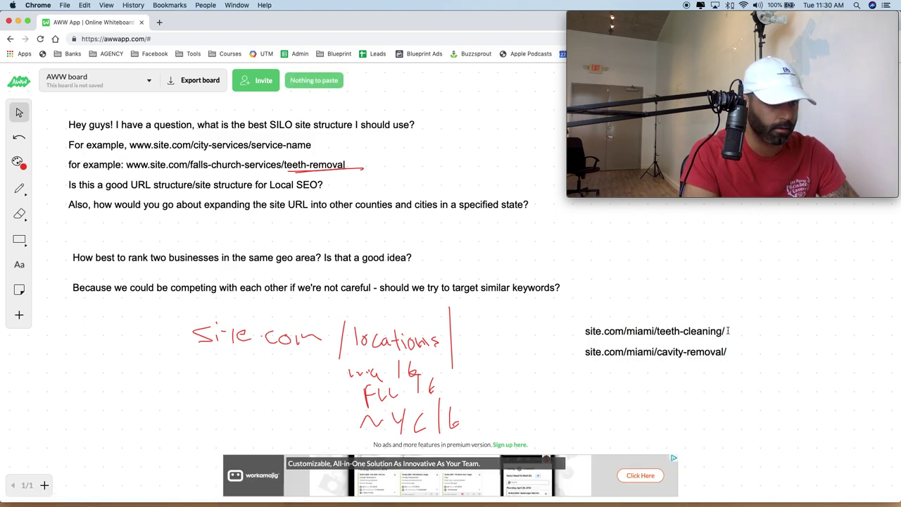
Step: Copy both Miami URL lines and paste them as two further lines in the same text box
click(704, 331)
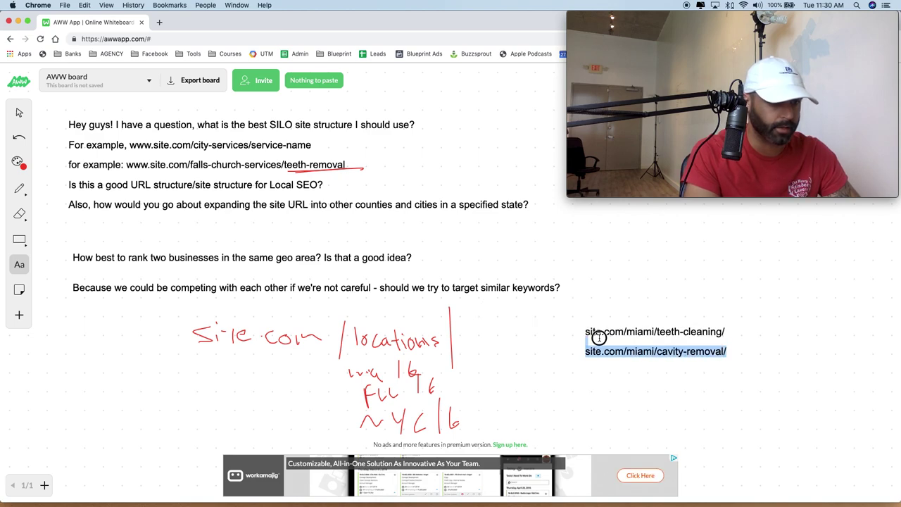
drag(598, 338, 586, 332)
key(cmd+c)
click(727, 351)
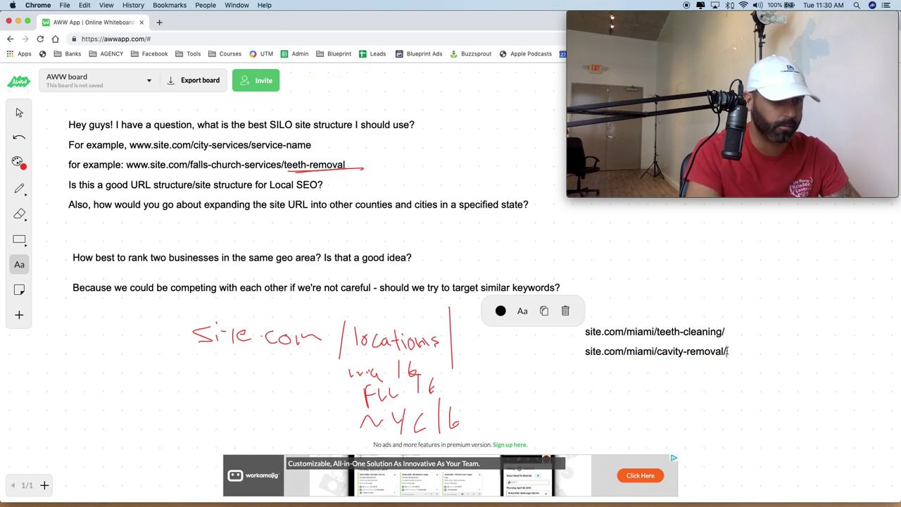
key(Return)
key(cmd+v)
Step: Replace "miami" with "fort-lauderdale" in the third and fourth URL lines and finish editing the text
double_click(640, 371)
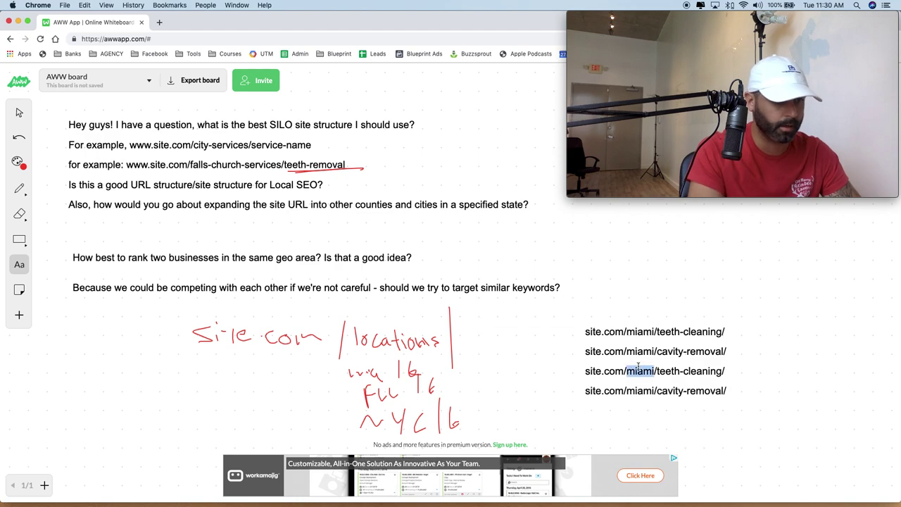
text(fort-lauder)
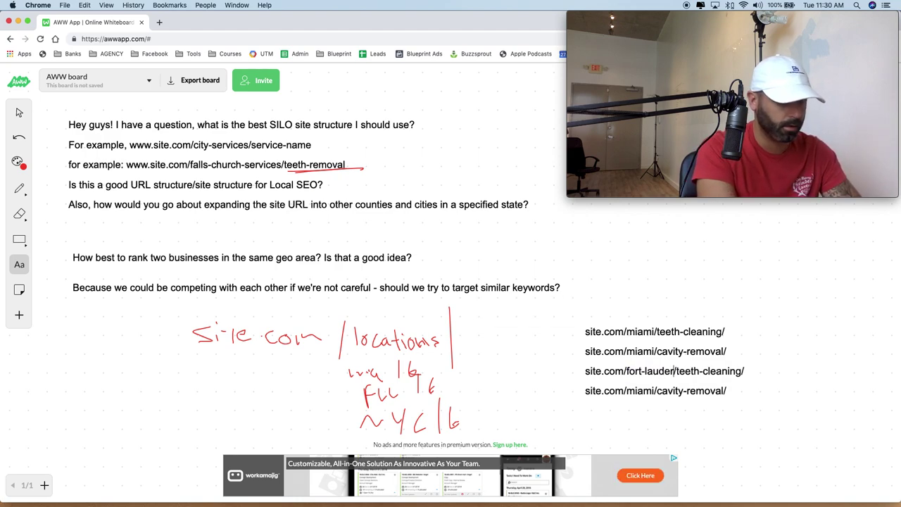
text(dale)
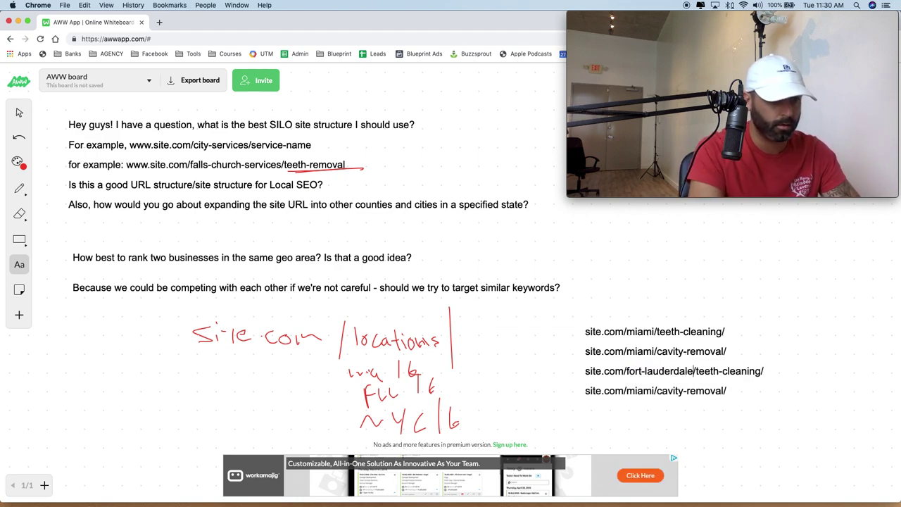
drag(694, 372, 655, 394)
text(fort-lauderdale)
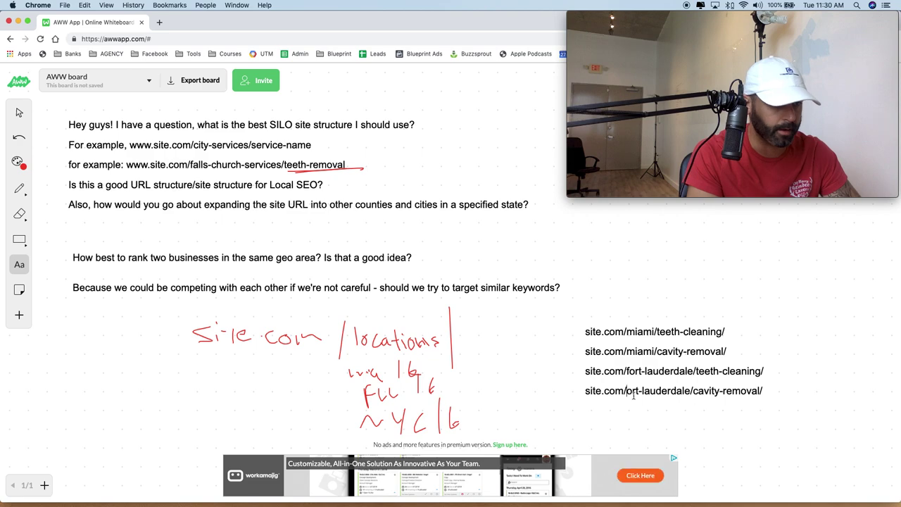
click(649, 319)
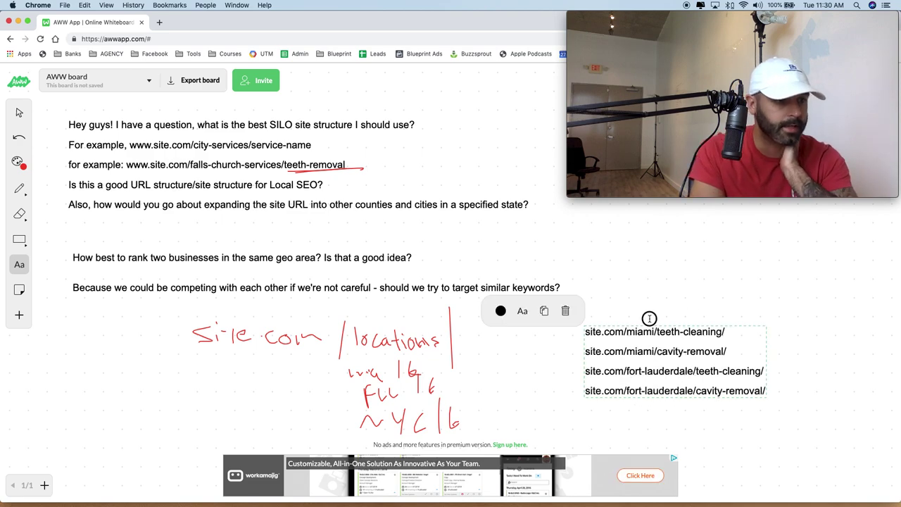
key(Escape)
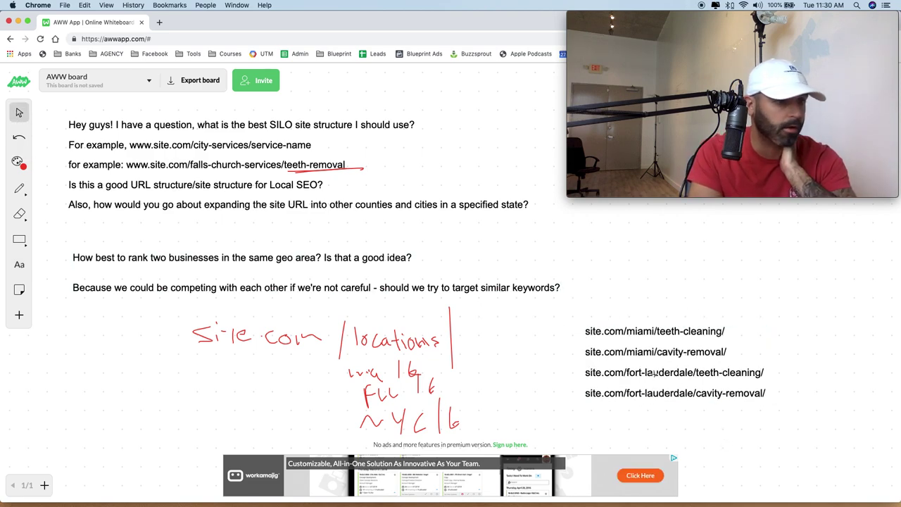
Step: Move the block of four URLs up the board so it sits beside the silo structure questions, clear of the webcam preview
drag(655, 372, 674, 288)
click(669, 150)
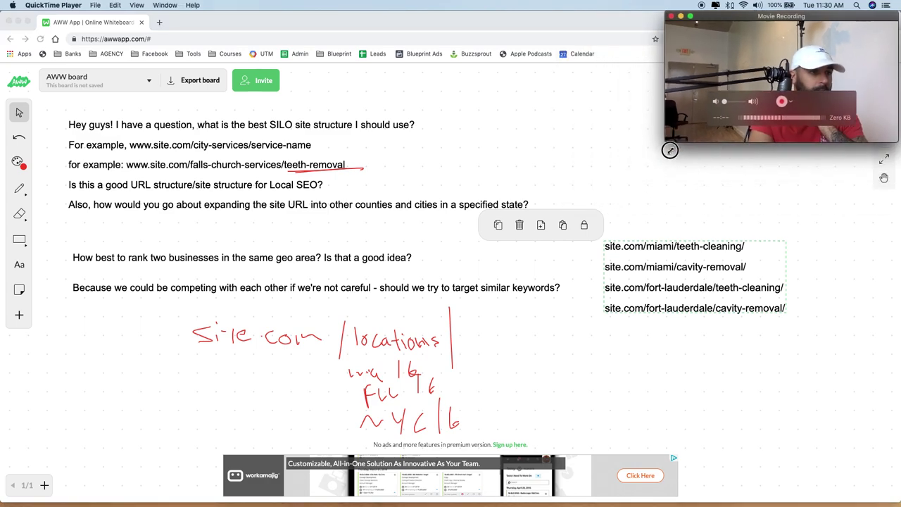
click(641, 267)
drag(640, 267, 627, 130)
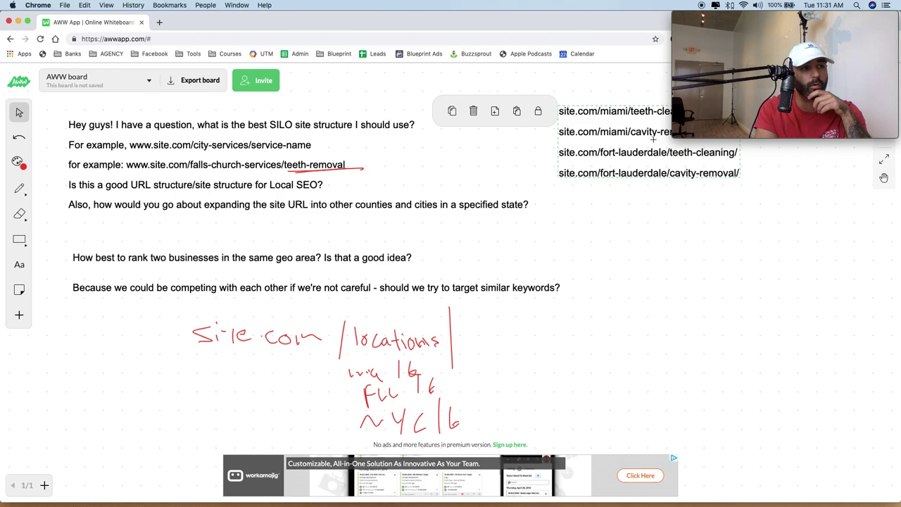
drag(655, 152, 682, 190)
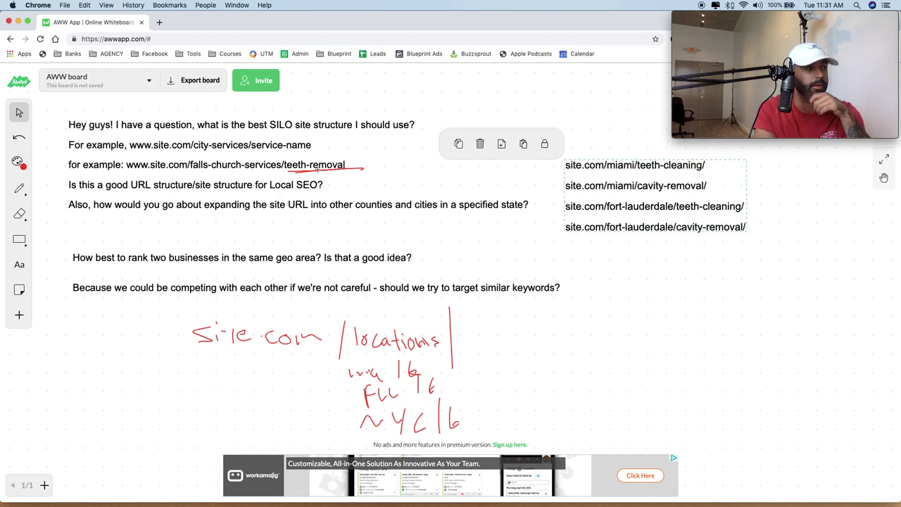
Step: Underline the Miami and Fort Lauderdale teeth-cleaning URLs in red with the pen
click(19, 188)
drag(569, 171, 705, 169)
drag(569, 216, 746, 213)
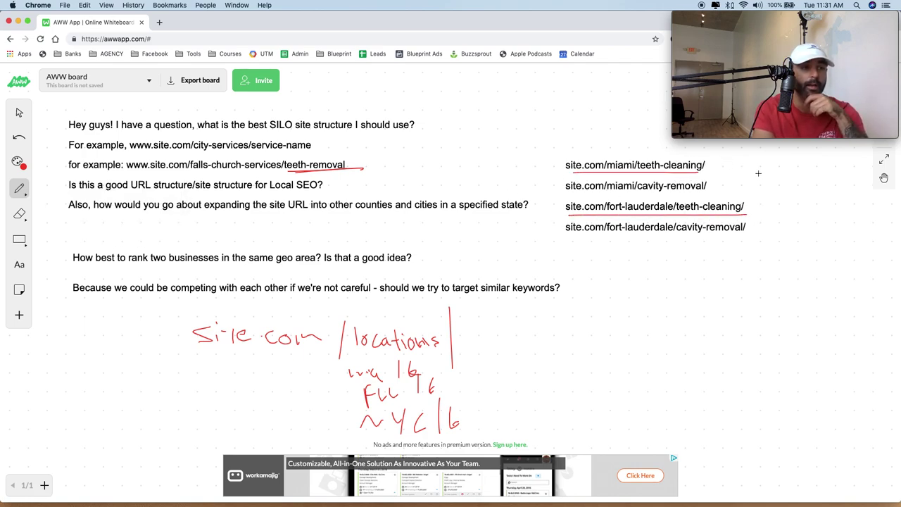
drag(717, 161, 729, 172)
drag(728, 161, 718, 173)
mouse_move(748, 200)
mouse_down()
mouse_move(755, 208)
mouse_move(747, 209)
mouse_up()
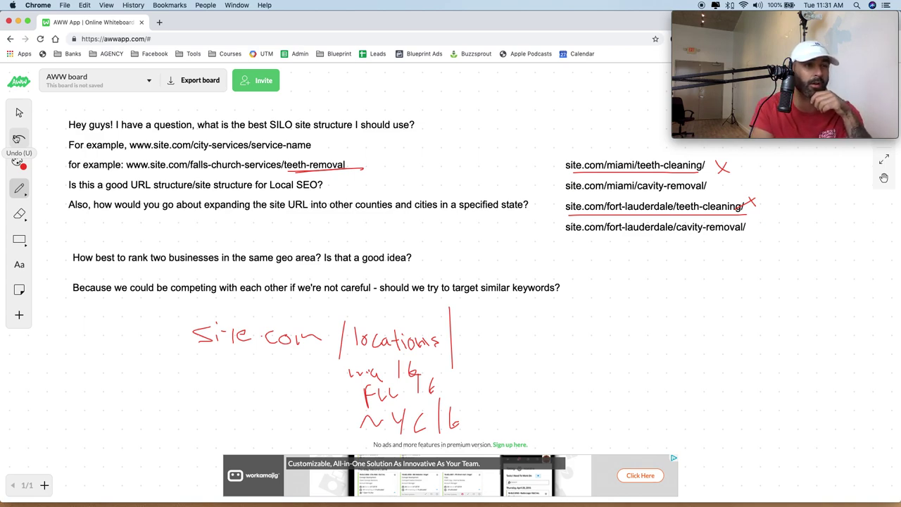
click(18, 138)
click(18, 139)
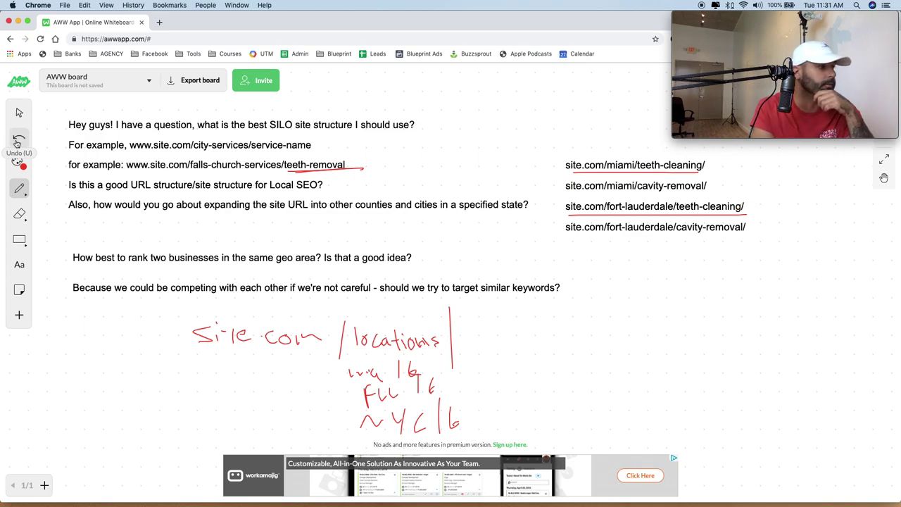
Step: Handwrite "A" beside the Miami teeth-cleaning URL and "B" beside the Fort Lauderdale teeth-cleaning URL
click(19, 188)
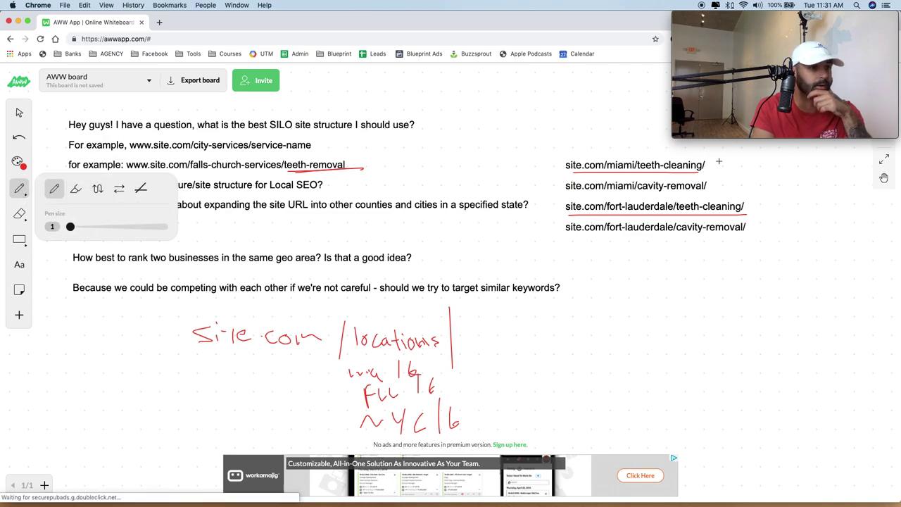
drag(718, 171, 750, 161)
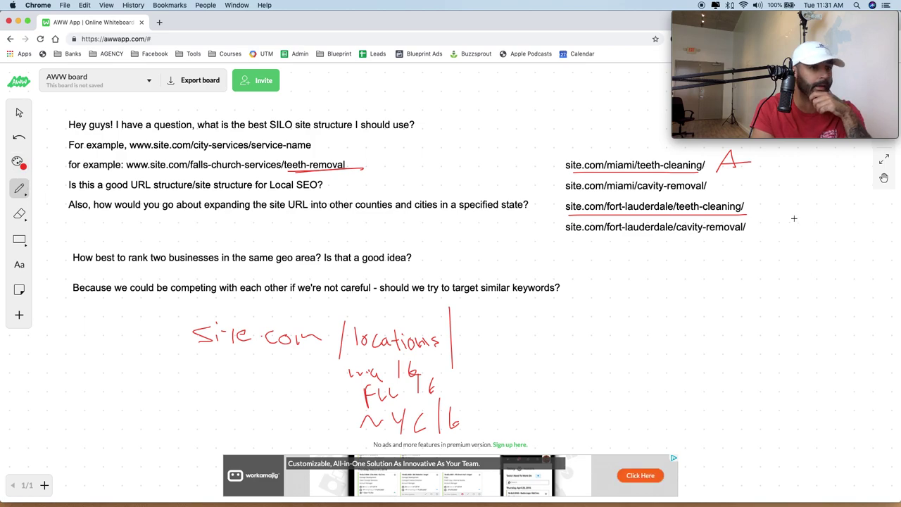
mouse_move(762, 212)
mouse_down()
mouse_move(766, 199)
mouse_move(762, 213)
mouse_up()
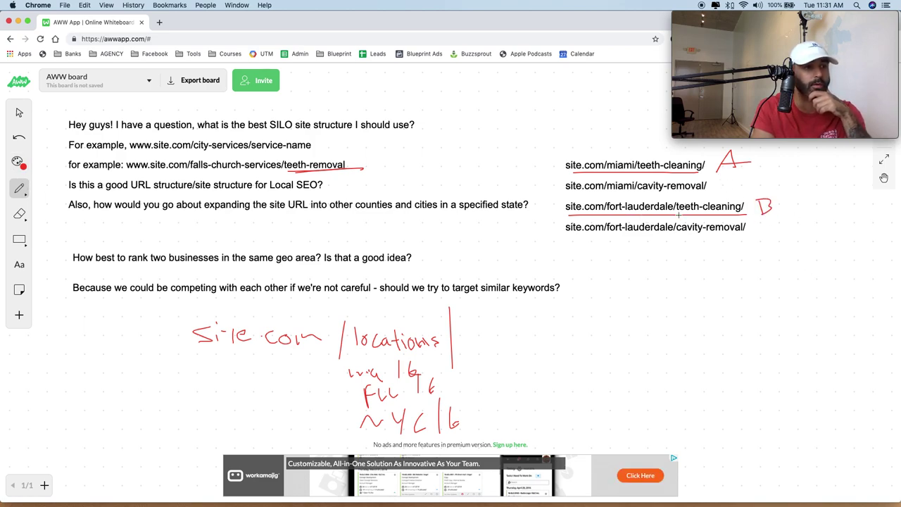
Step: Sketch a tall web page outline below the URLs, with heading lines, a video box and text lines in its upper half
mouse_move(683, 368)
mouse_down()
mouse_move(673, 262)
mouse_move(755, 255)
mouse_move(789, 418)
mouse_move(695, 415)
mouse_move(683, 366)
mouse_up()
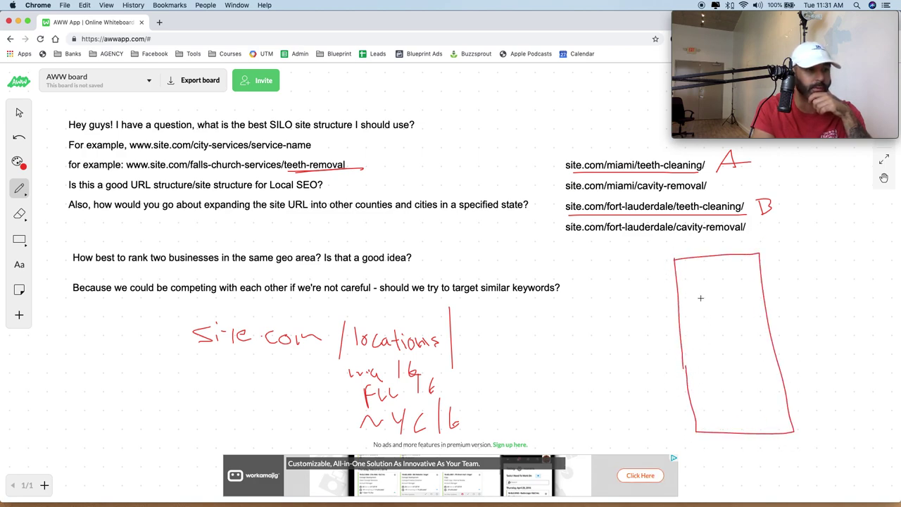
mouse_move(683, 269)
mouse_down()
mouse_move(704, 266)
mouse_move(700, 274)
mouse_up()
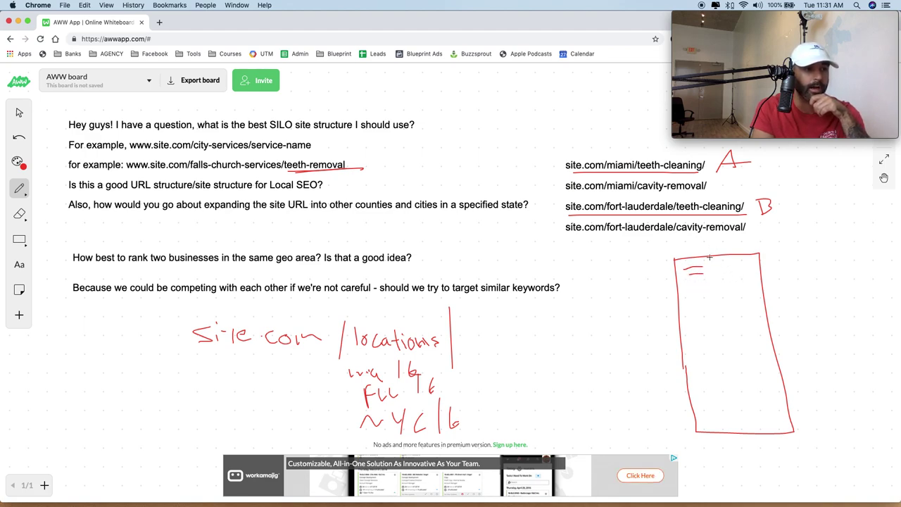
mouse_move(715, 268)
mouse_down()
mouse_move(718, 295)
mouse_move(748, 265)
mouse_move(718, 292)
mouse_move(730, 278)
mouse_up()
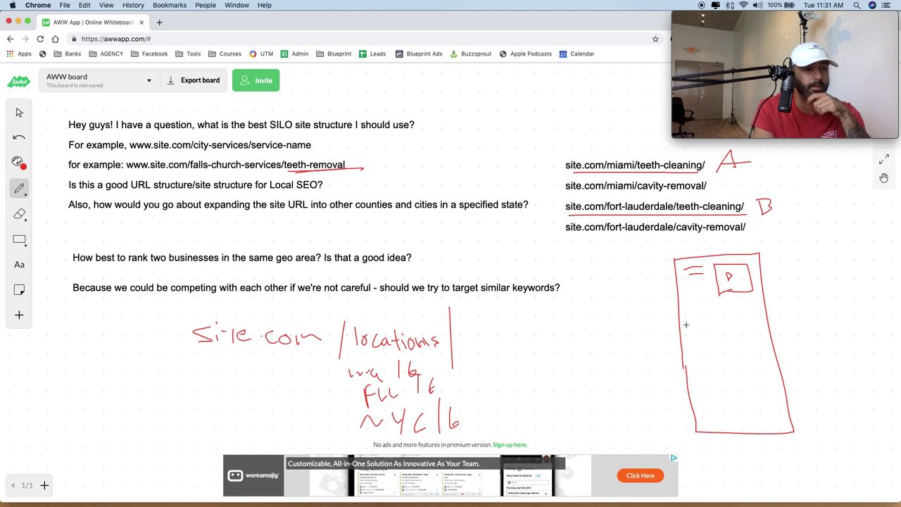
drag(699, 308, 715, 309)
mouse_move(690, 325)
mouse_down()
mouse_move(742, 326)
mouse_move(767, 336)
mouse_up()
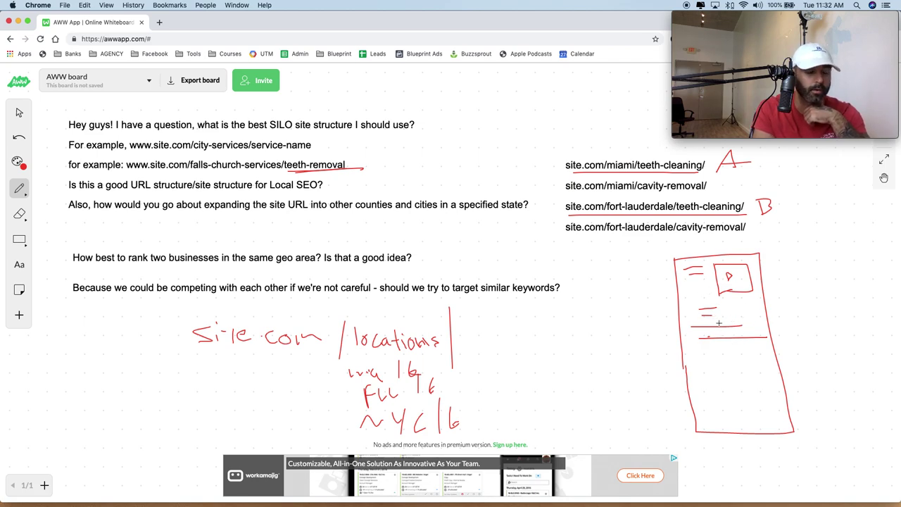
Step: Fill the lower half of the page sketch with text lines, an image box, a divider, two scribbled captions and a small box
mouse_move(695, 358)
mouse_down()
mouse_move(724, 358)
mouse_move(721, 372)
mouse_up()
mouse_move(703, 382)
mouse_down()
mouse_move(738, 380)
mouse_move(735, 356)
mouse_move(752, 364)
mouse_up()
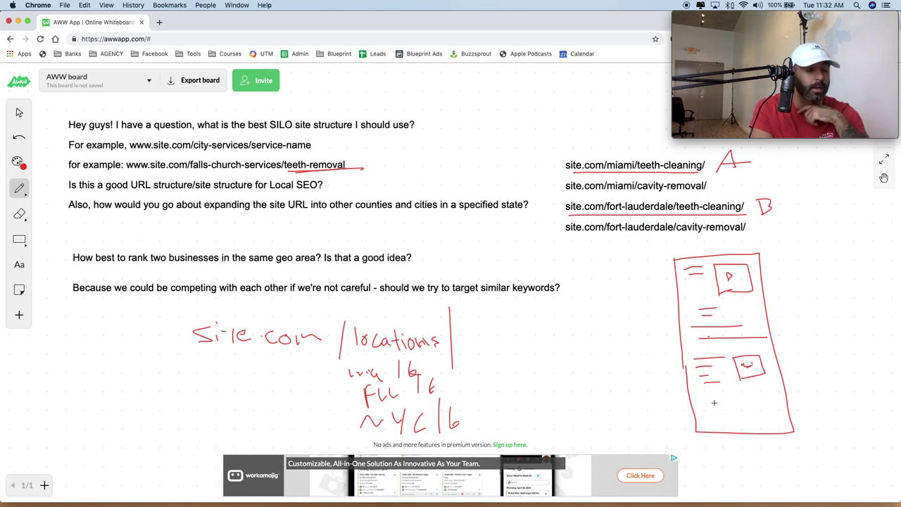
drag(704, 396, 778, 393)
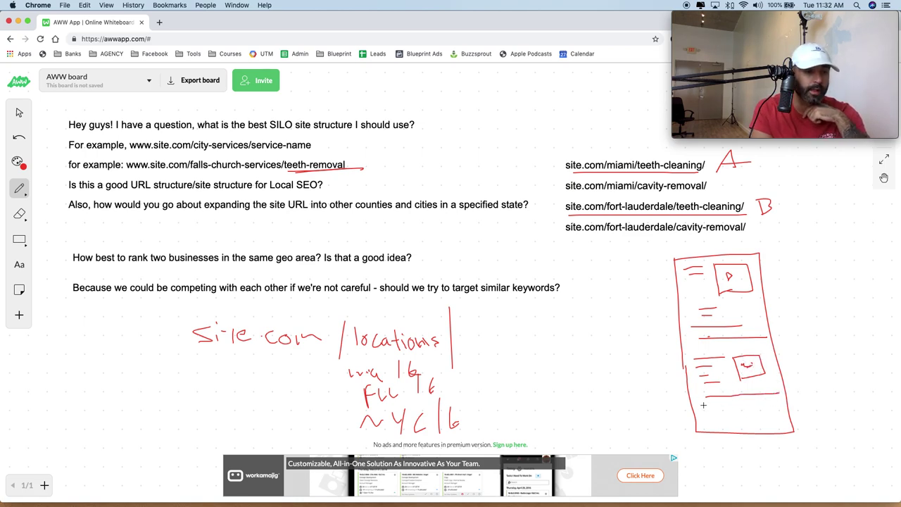
drag(702, 405, 767, 406)
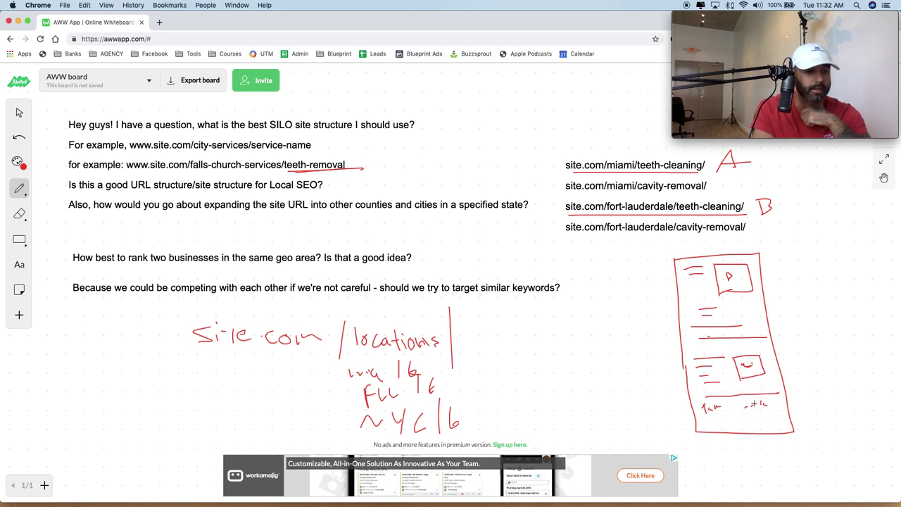
mouse_move(699, 416)
mouse_down()
mouse_move(700, 428)
mouse_move(714, 423)
mouse_up()
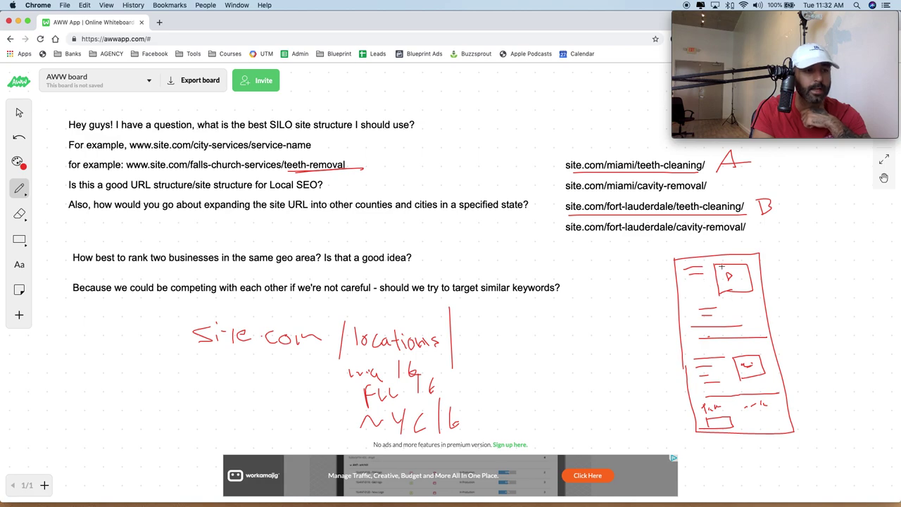
Step: Draw a smaller second page outline beside the first, link the video box to it and add a check mark at its top
drag(777, 251, 807, 369)
drag(777, 257, 829, 359)
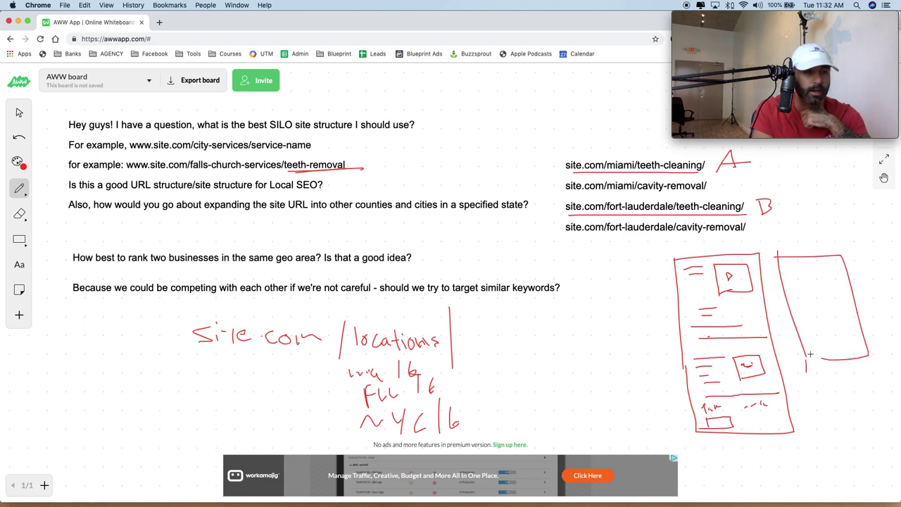
mouse_move(741, 296)
mouse_down()
mouse_move(778, 262)
mouse_move(821, 248)
mouse_up()
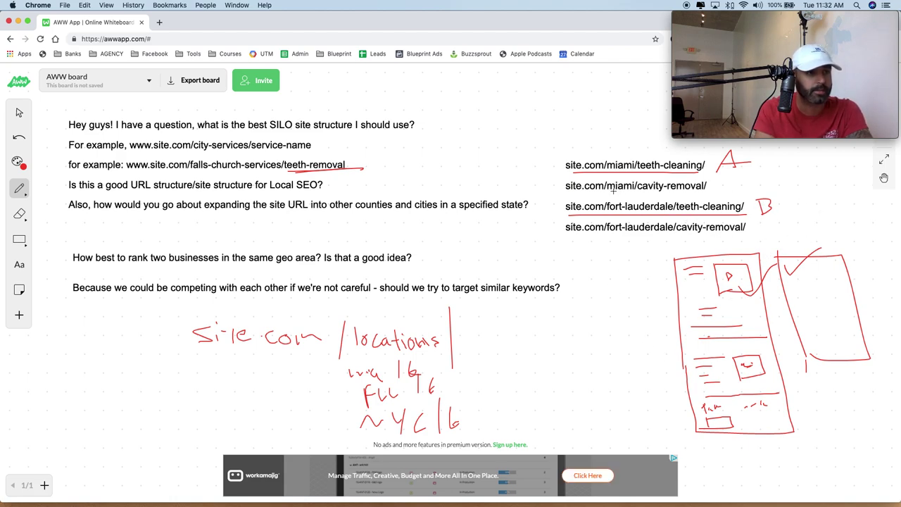
Step: Circle "miami" and "fort-lauderdale" in the second and third URLs and underline "counties and cities in" and "specified state" in the expansion question
mouse_move(613, 188)
mouse_down()
mouse_move(624, 181)
mouse_move(600, 191)
mouse_move(634, 180)
mouse_move(682, 210)
mouse_move(633, 199)
mouse_up()
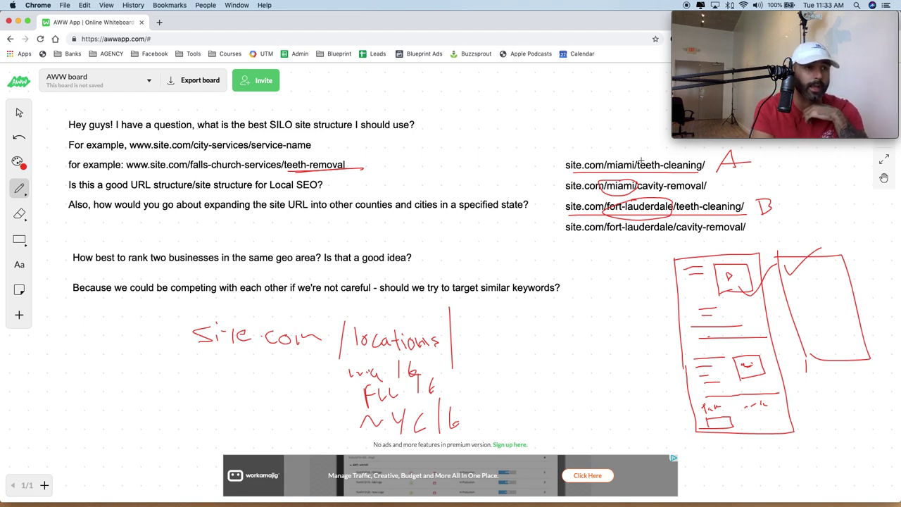
mouse_move(674, 138)
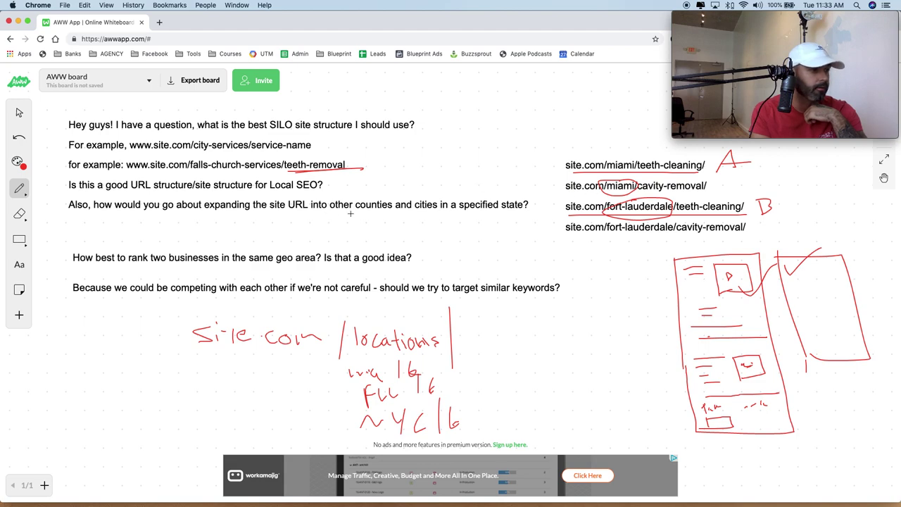
drag(350, 213, 519, 206)
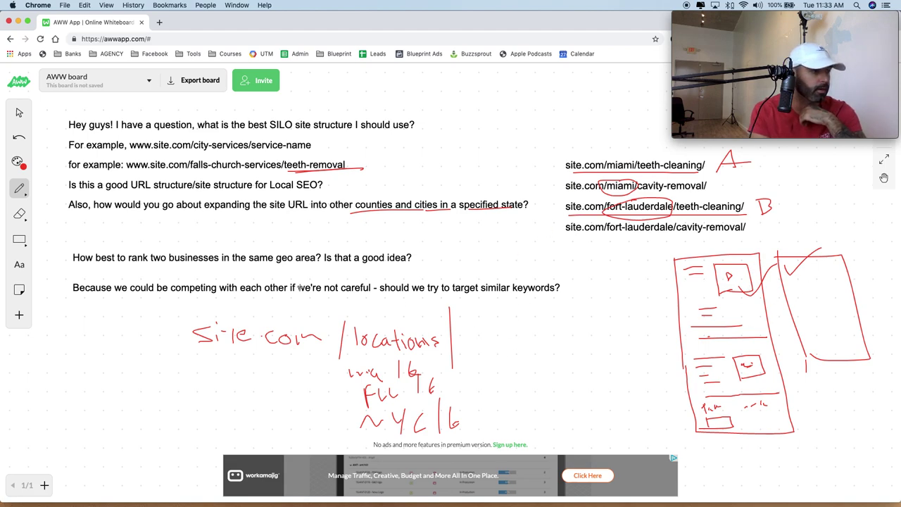
Step: Underline "same geo area" in the two-businesses question and circle the Miami teeth-cleaning URL with the pen
click(19, 112)
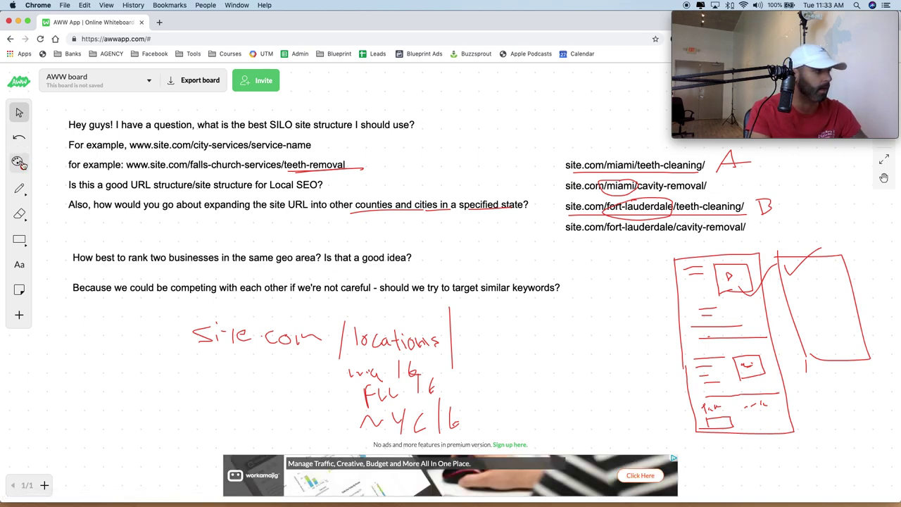
click(19, 188)
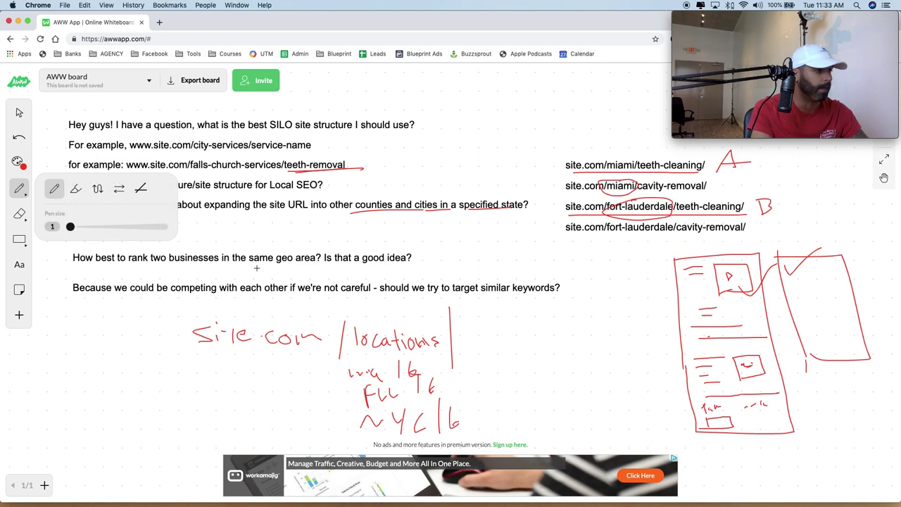
drag(248, 267, 331, 267)
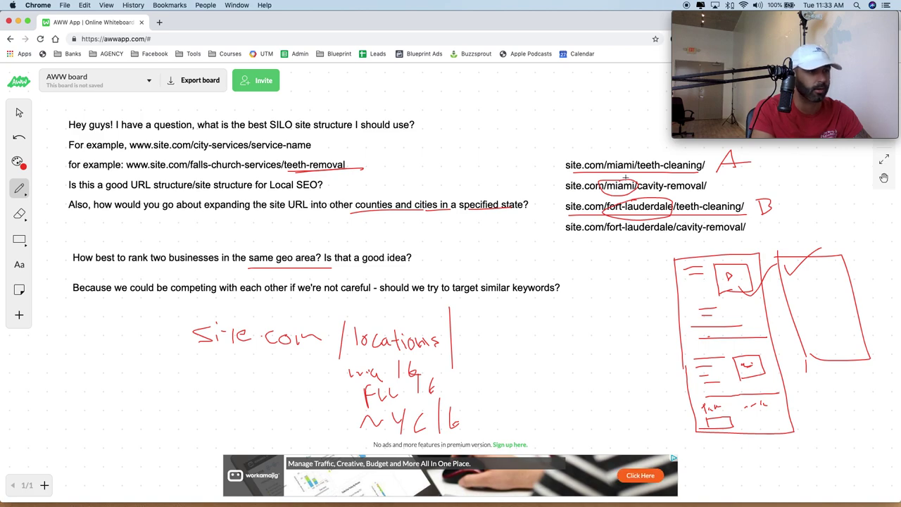
mouse_move(679, 154)
mouse_down()
mouse_move(578, 161)
mouse_move(687, 169)
mouse_move(645, 158)
mouse_up()
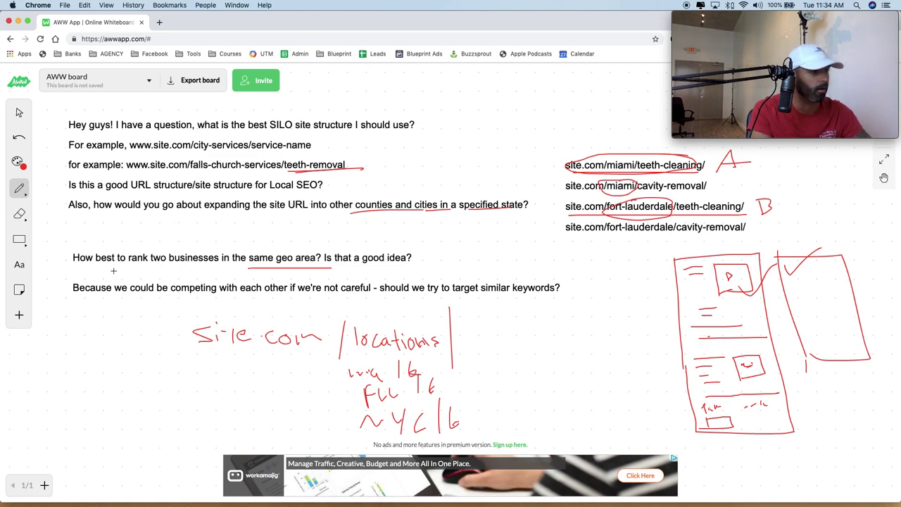
Step: Underline the two-businesses question and the sentence about competing keywords, with heavy strokes under "same geo area" and "rank two businesses"
drag(95, 271, 334, 273)
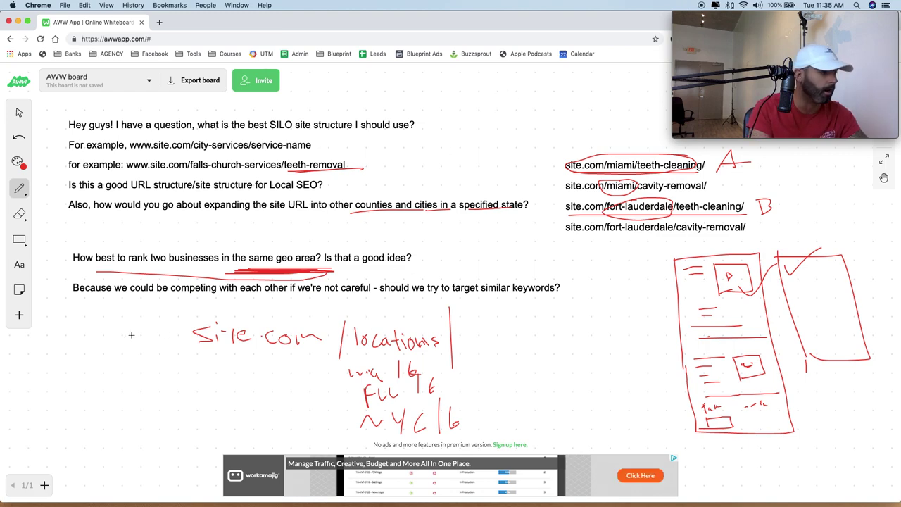
mouse_move(80, 304)
mouse_down()
mouse_move(362, 296)
mouse_move(458, 303)
mouse_move(557, 293)
mouse_up()
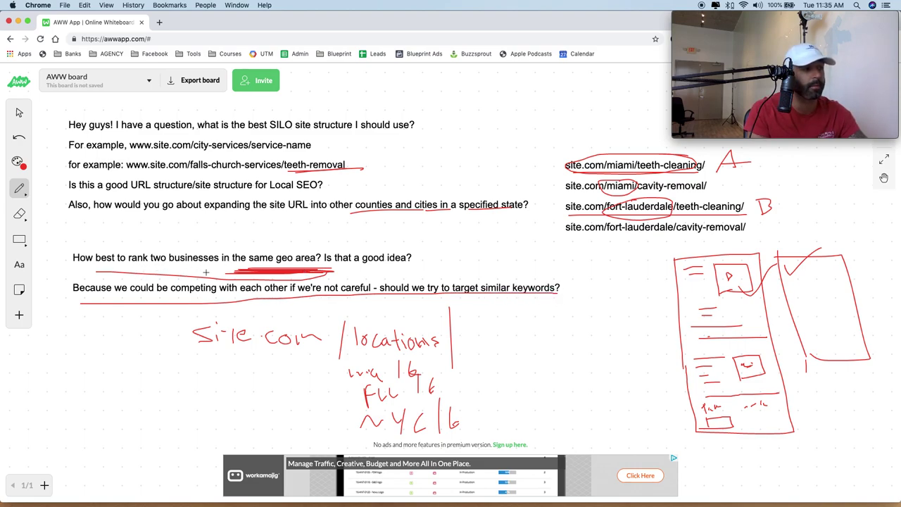
drag(128, 262, 229, 267)
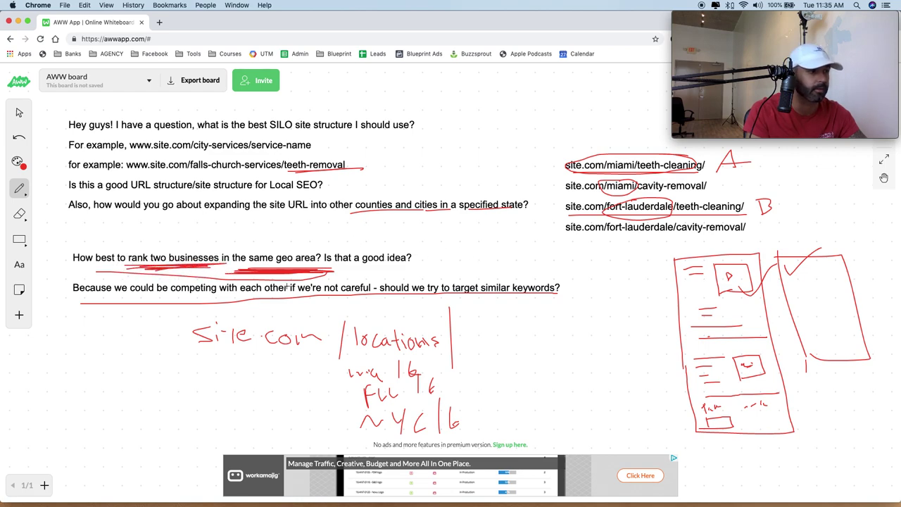